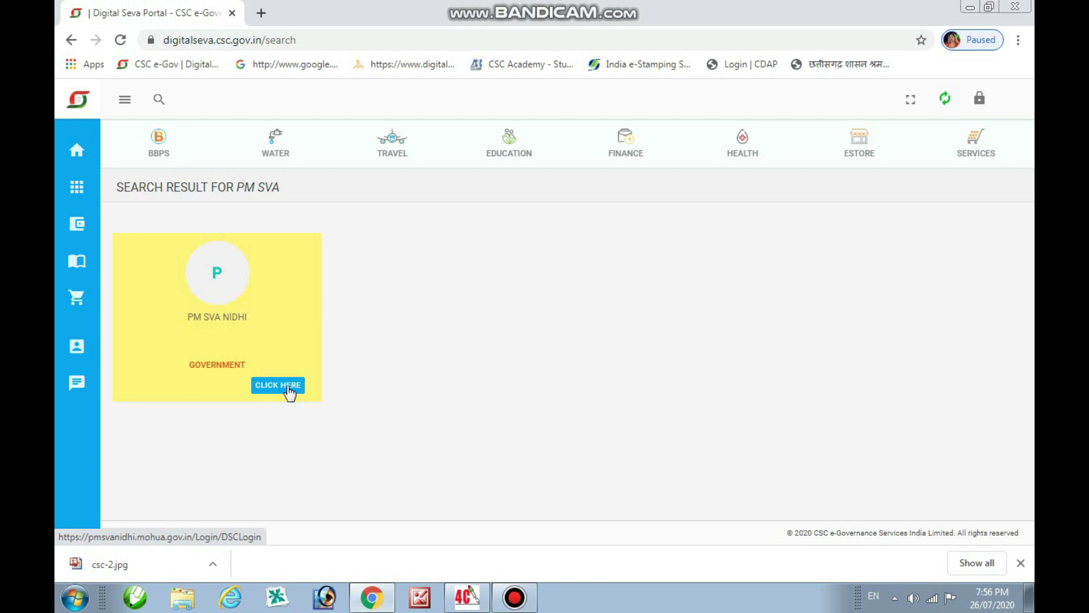
Open the PM SVA NIDHI service card's login page from the PM SVA search results
left_click(289, 387)
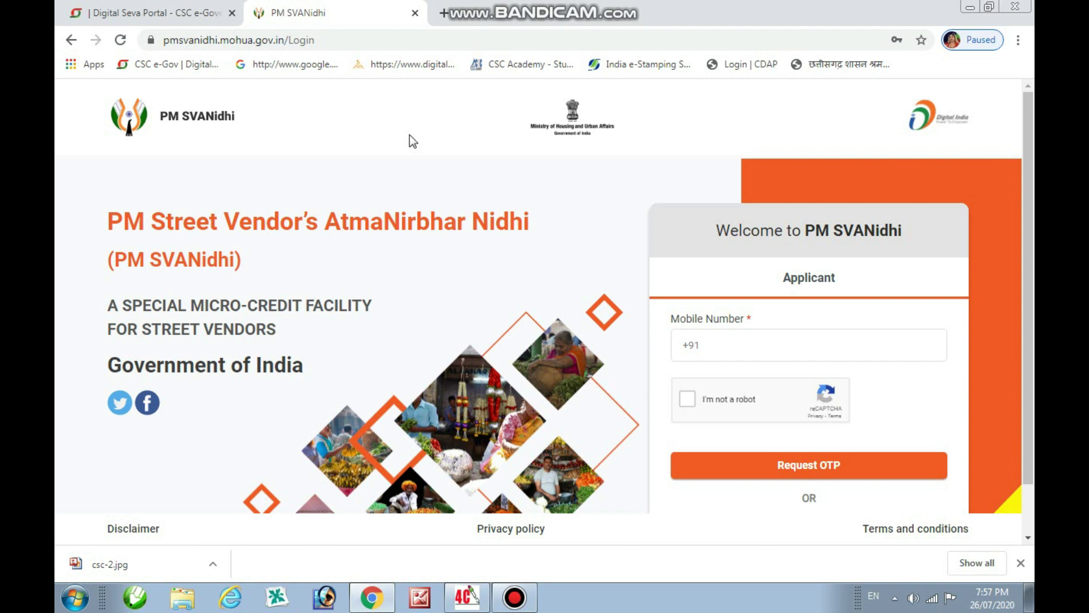
Search Google for 'pm sva nidhi' in a new tab and open the official PM SVANidhi website
left_click(445, 12)
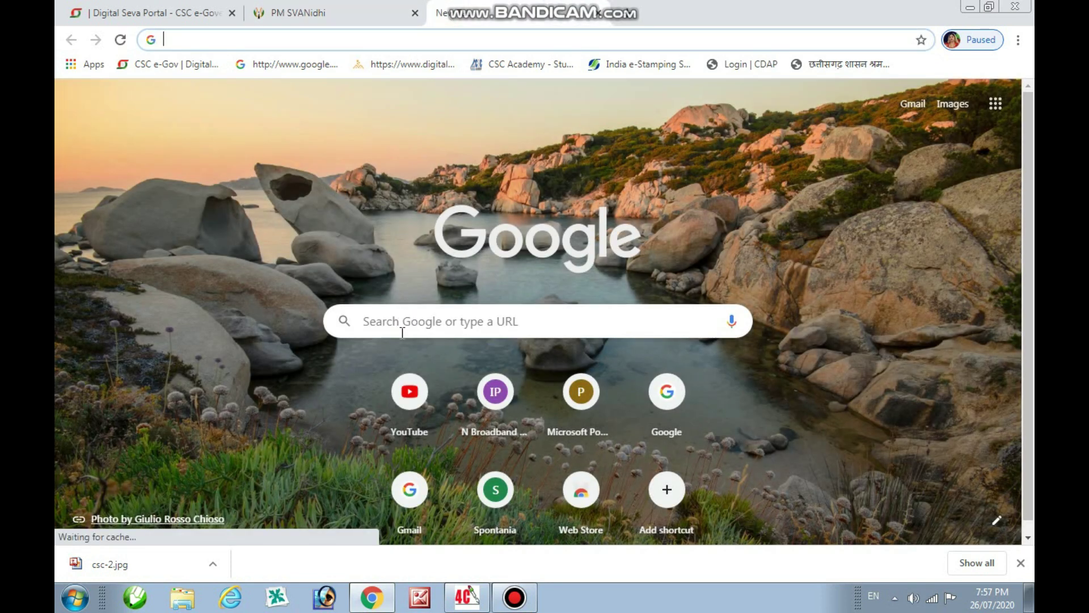
left_click(413, 325)
type("pm sva nidhi")
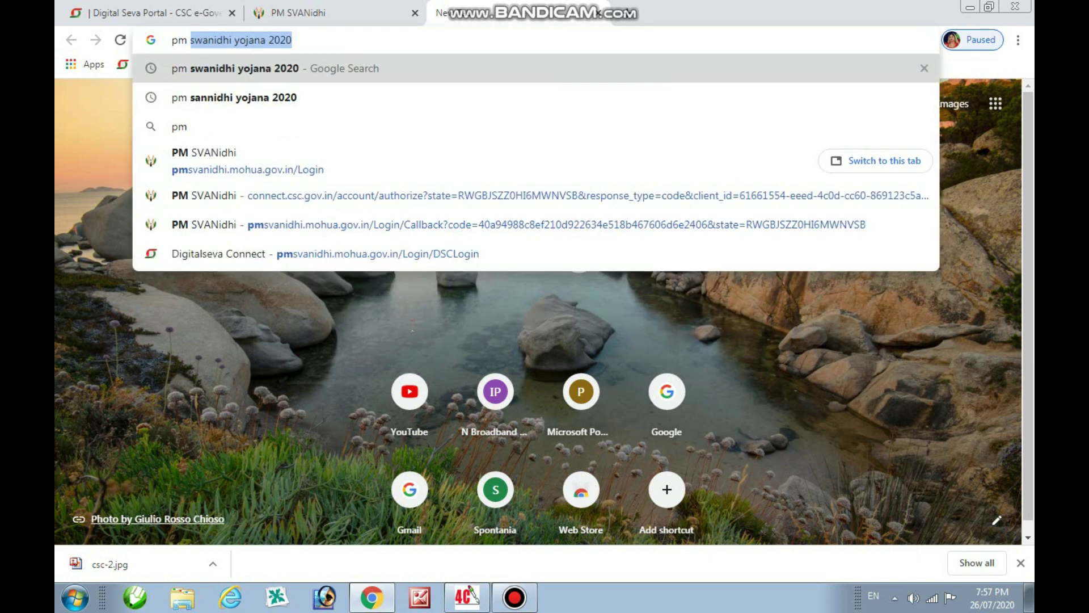
key("Return")
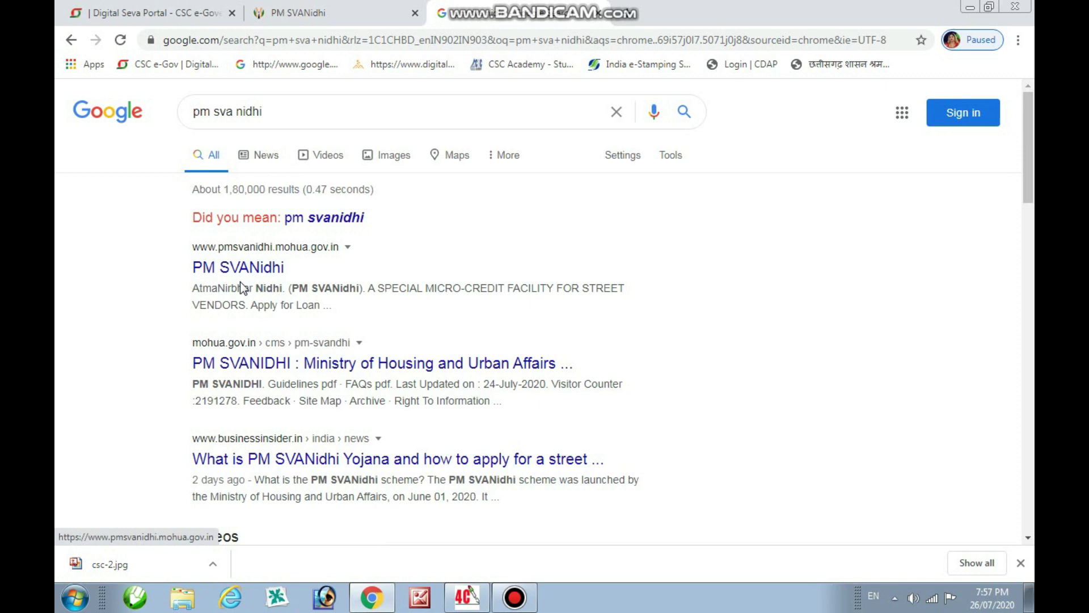
left_click(264, 271)
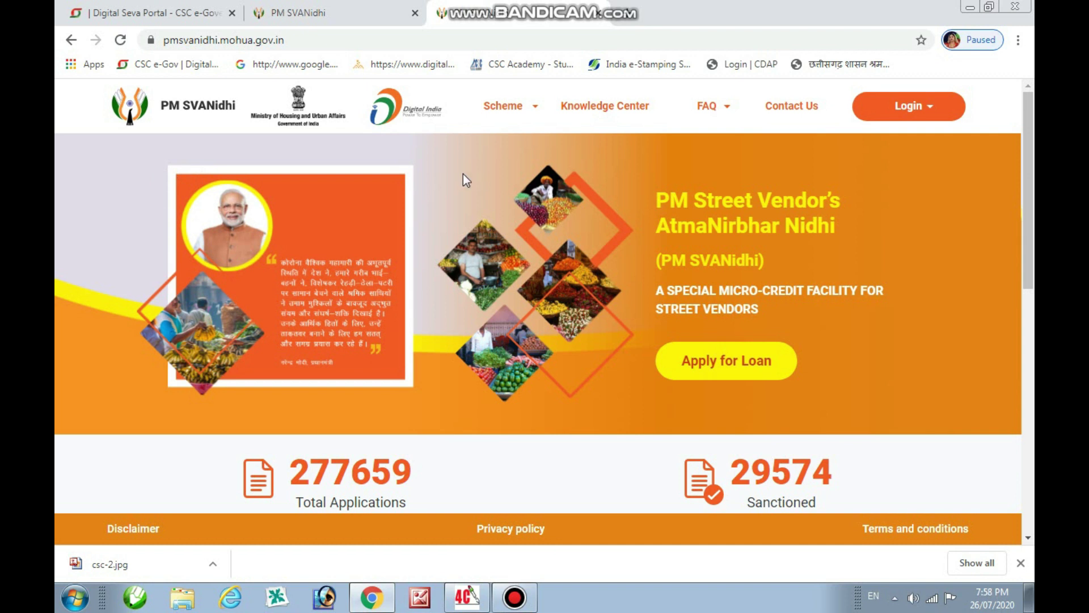
Glance over the PM SVANidhi homepage, then return to the tab with the applicant login page
scroll(545, 226, "down", 1)
scroll(545, 224, "up", 1)
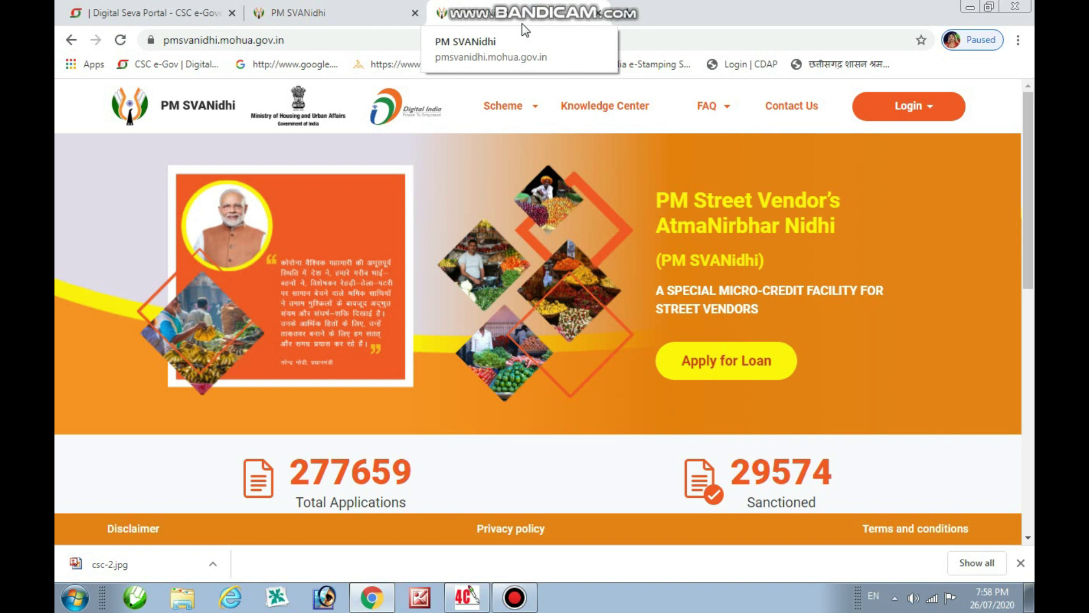
middle_click(522, 22)
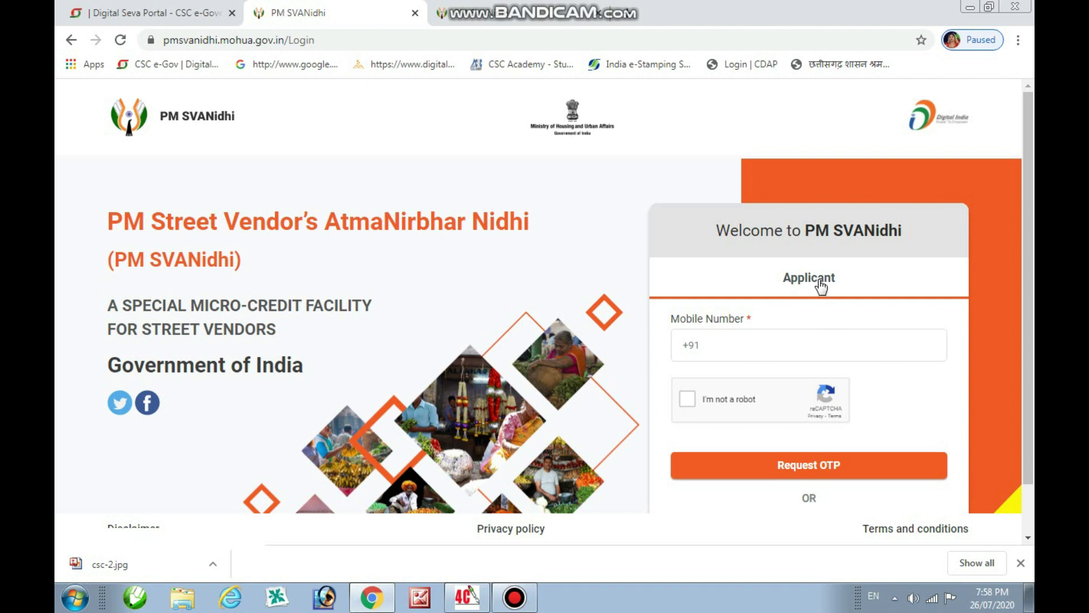
Enter the applicant's mobile number and solve the reCAPTCHA by selecting the car images
left_click(761, 347)
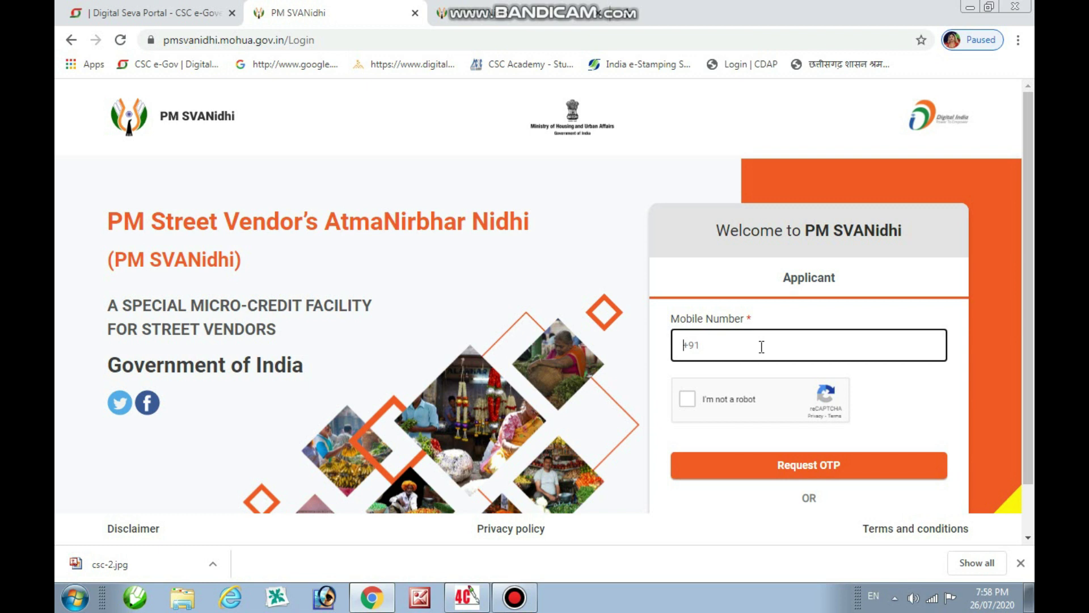
key("ctrl+v")
left_click(687, 400)
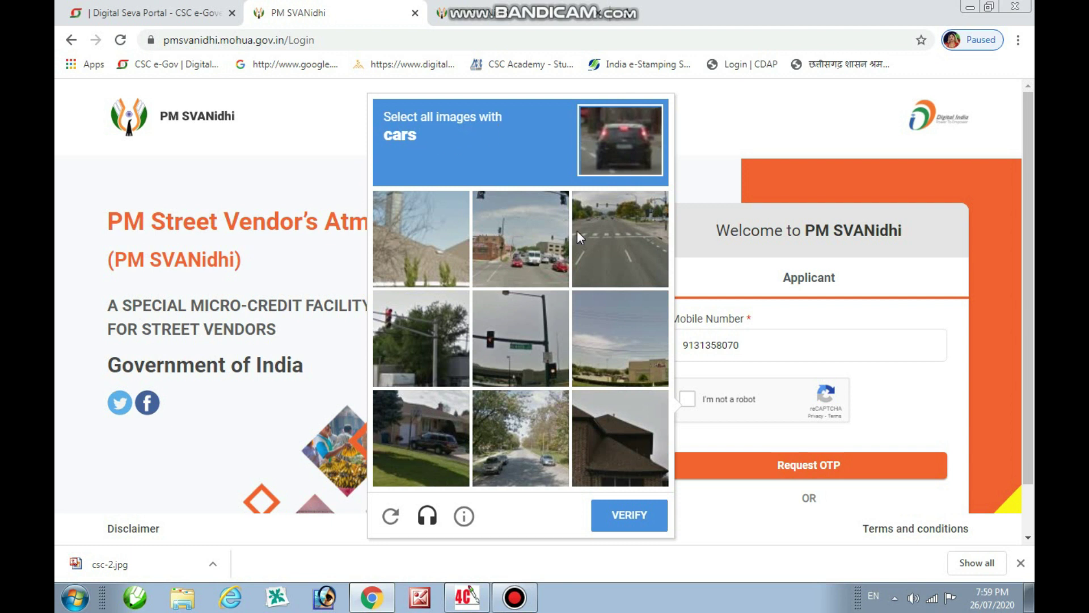
left_click(532, 246)
left_click(421, 438)
left_click(521, 438)
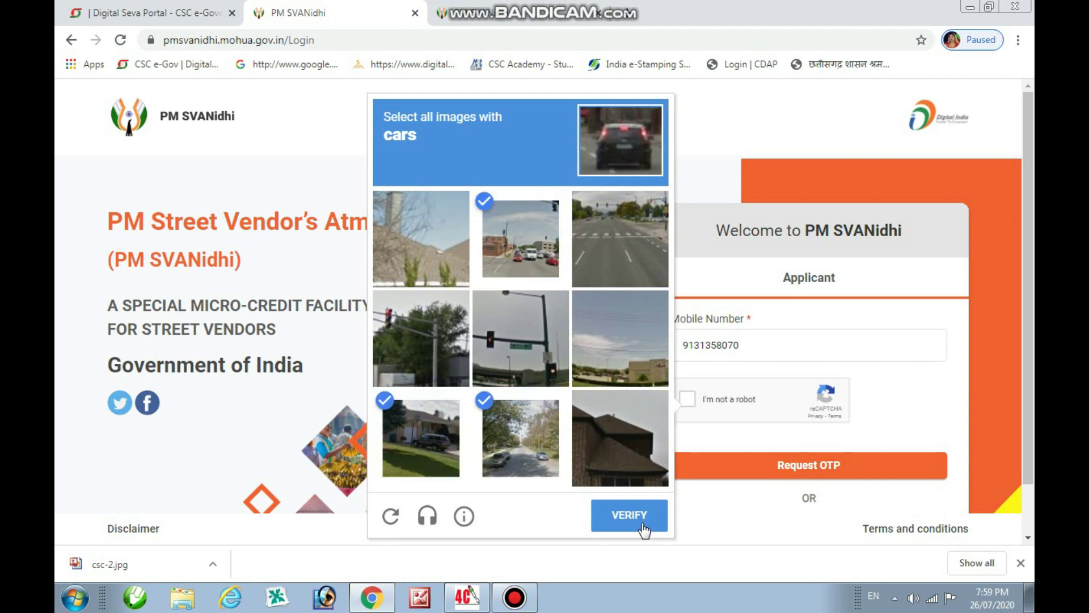
left_click(643, 526)
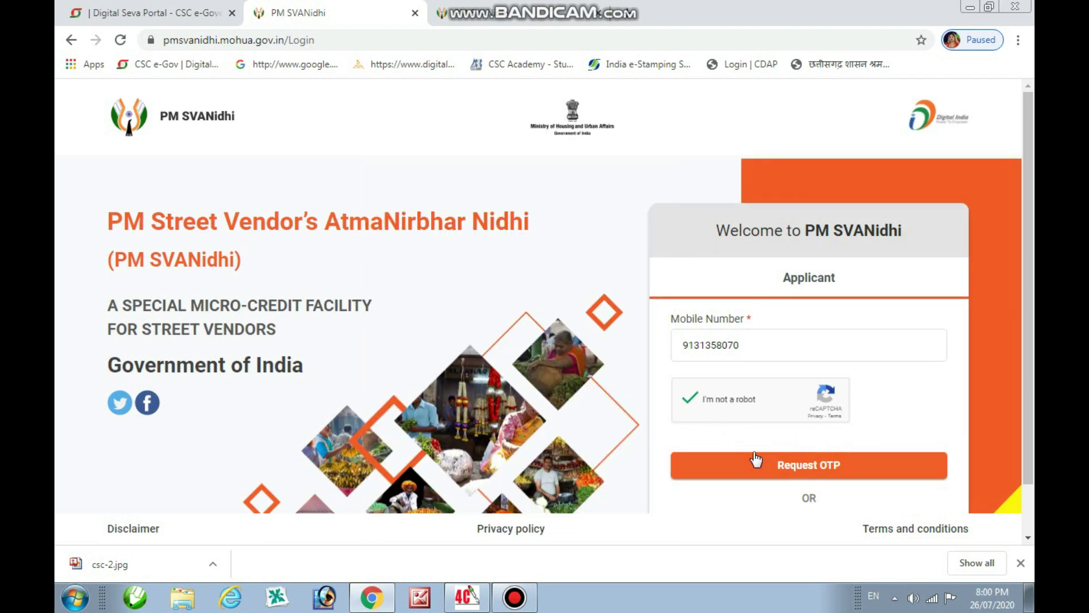
Request the login OTP, enter the received code, and verify it to log in
left_click(820, 469)
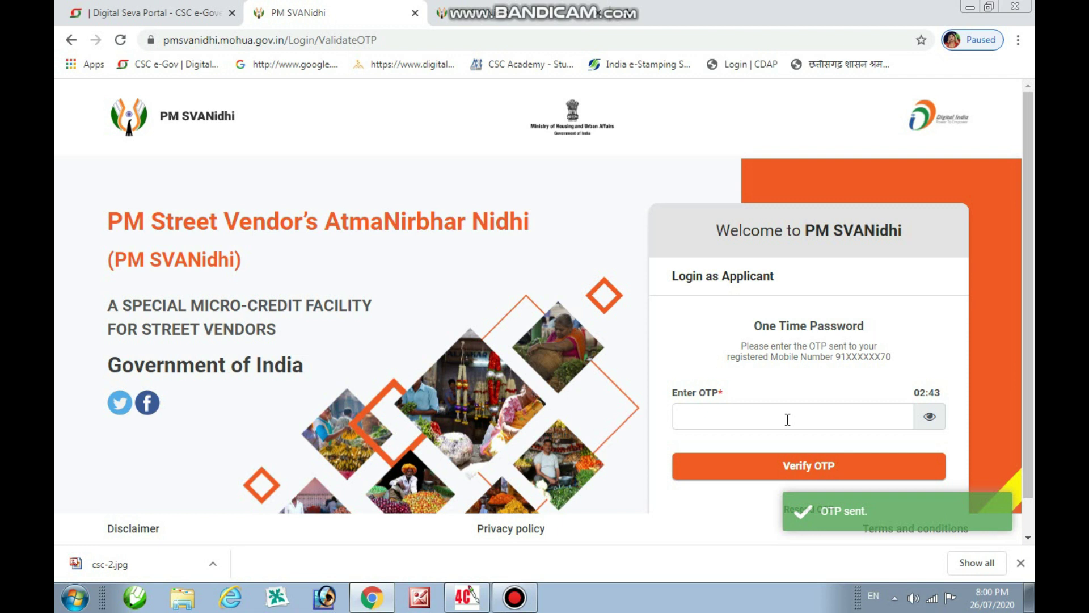
left_click(788, 419)
type("••••••")
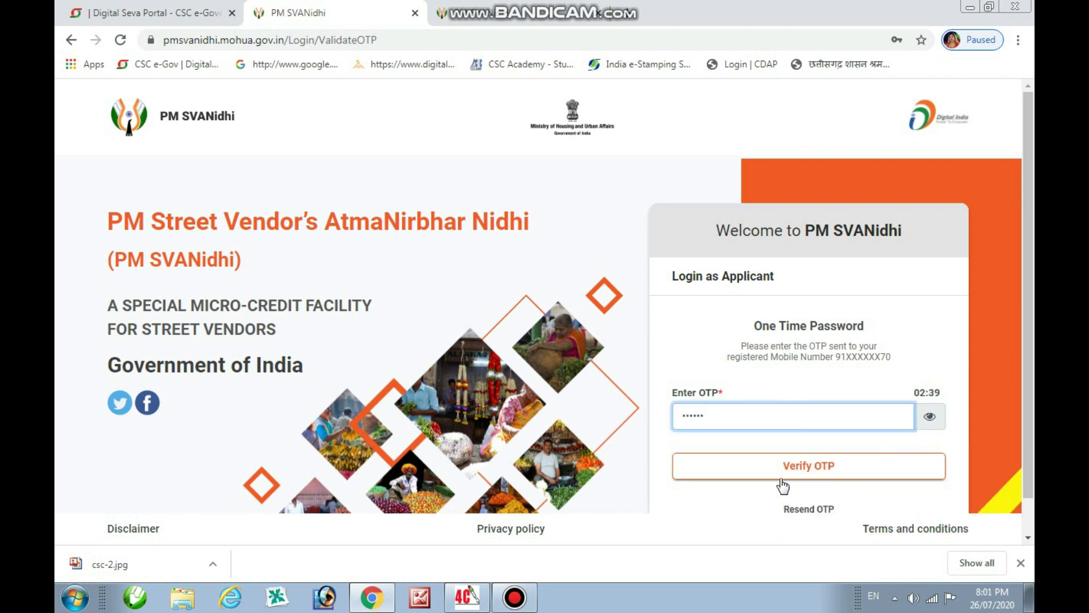
left_click(827, 473)
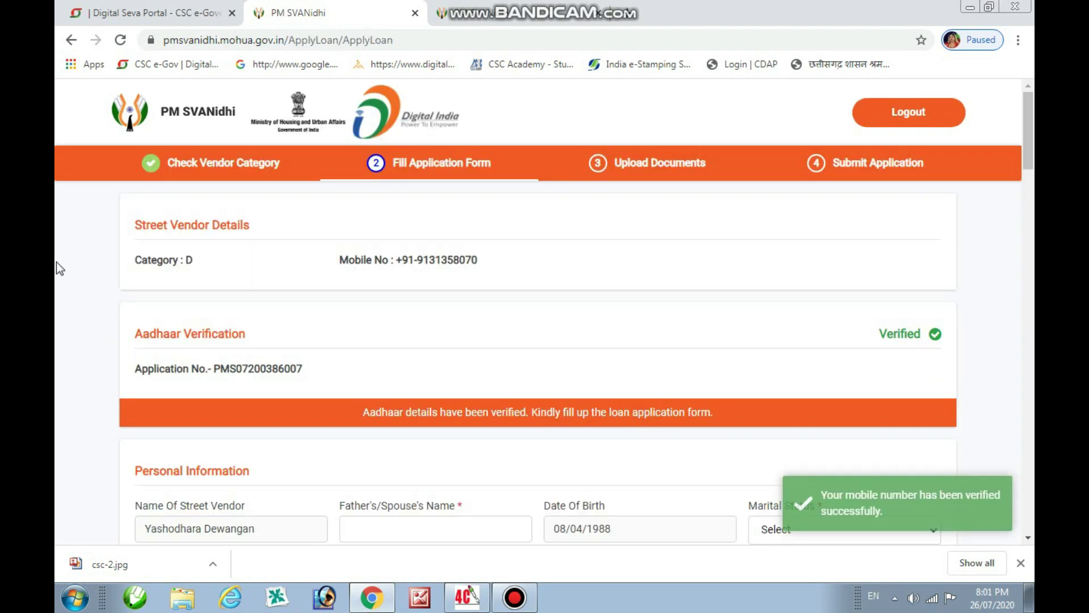
Move to Check Vendor Category and review vendor category D with the LoR-issued option
scroll(523, 369, "down", 7)
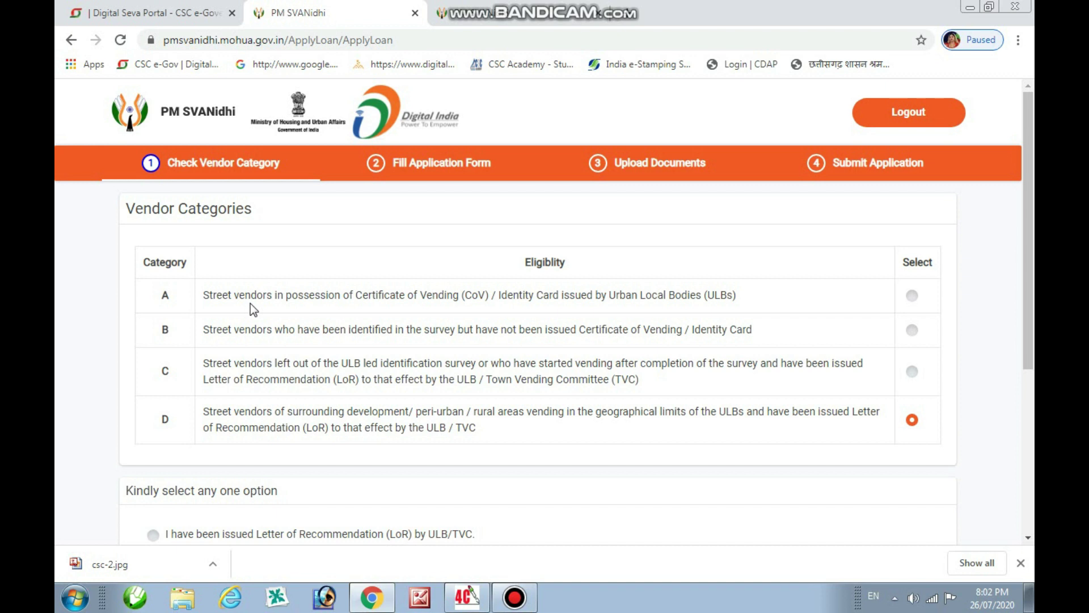
left_click(80, 300)
left_click(857, 295)
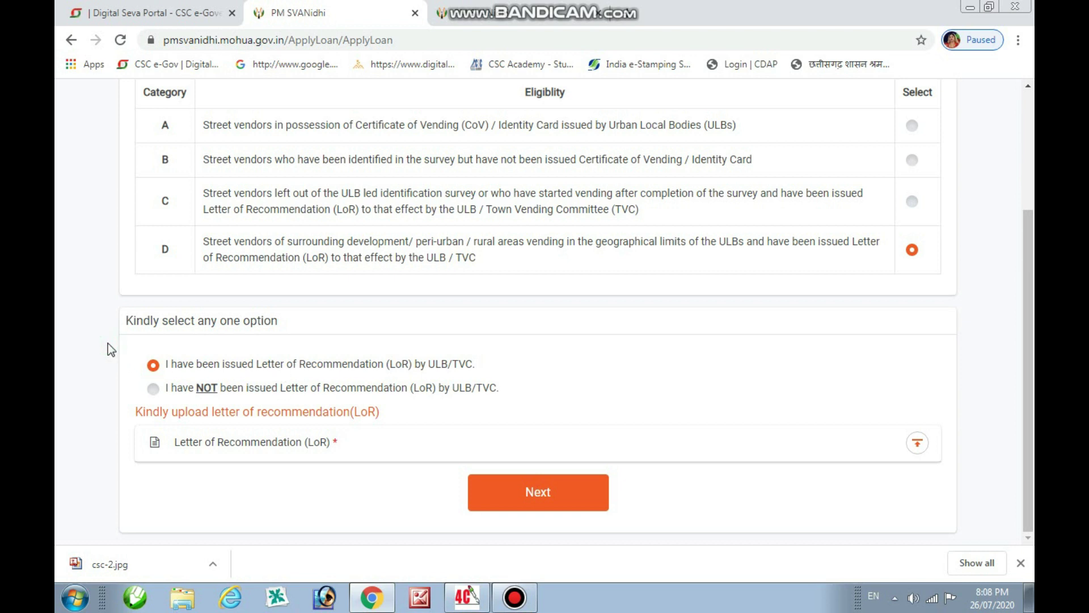
Declare no LoR issued, tick both conditions, name the association 'saloon sangh', and continue
left_click(153, 389)
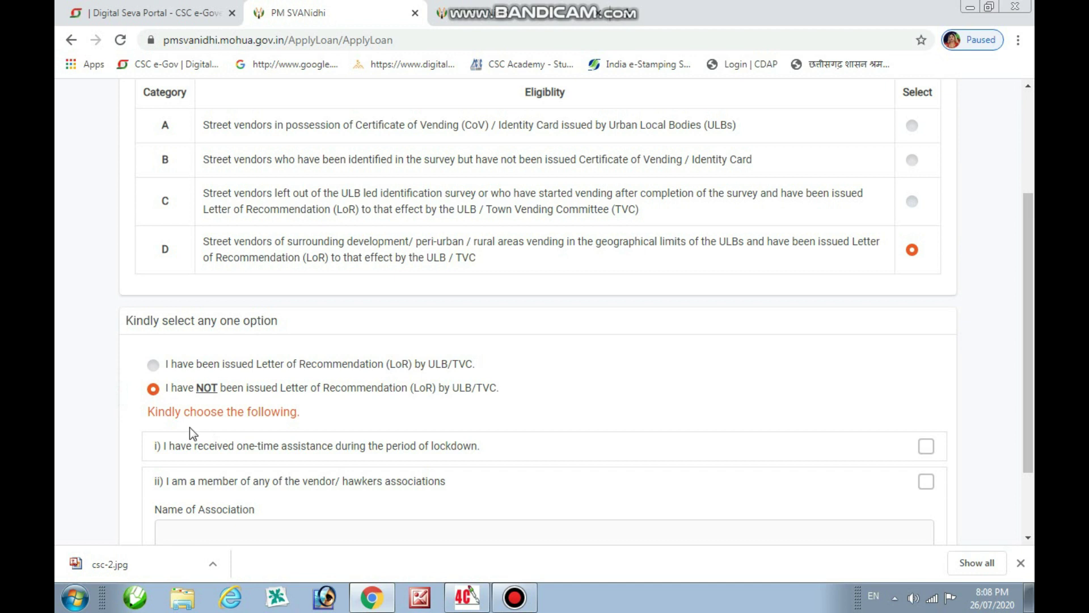
scroll(213, 446, "down", 1)
left_click(214, 446)
scroll(213, 446, "down", 1)
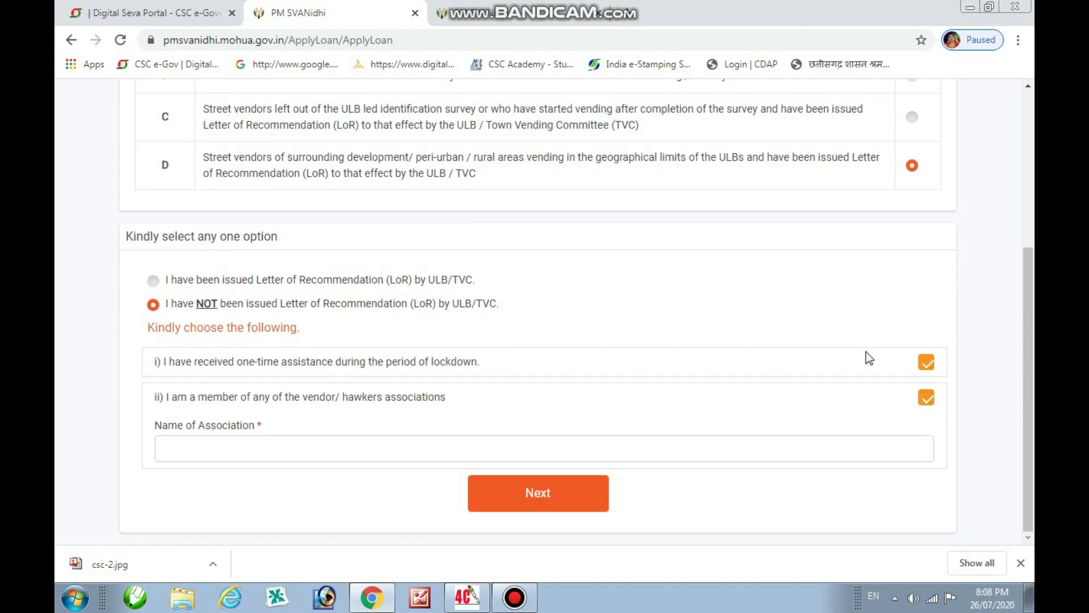
left_click(194, 448)
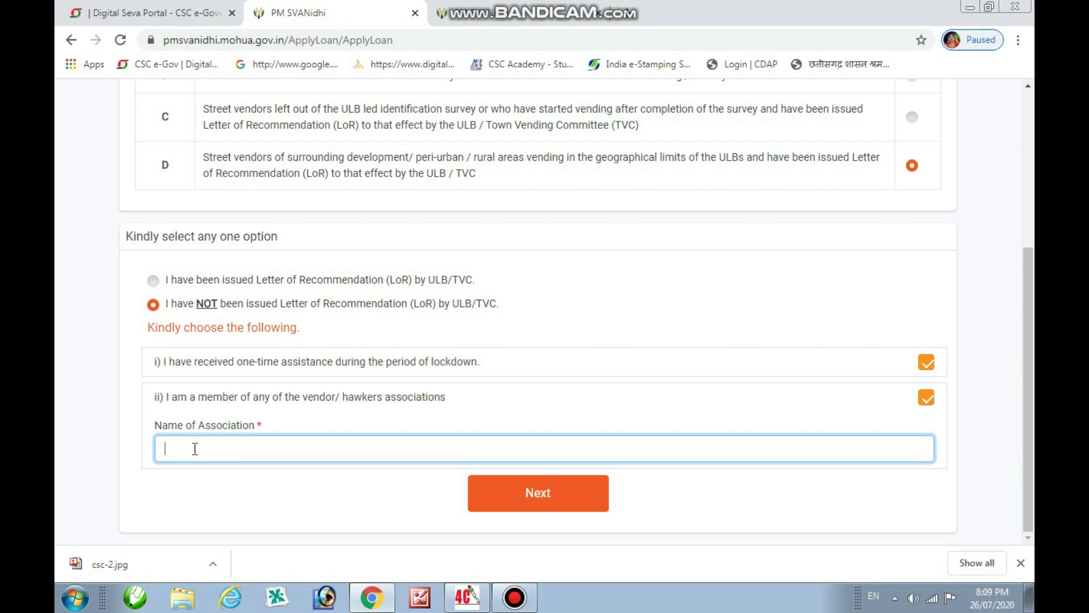
type("saloon sangh")
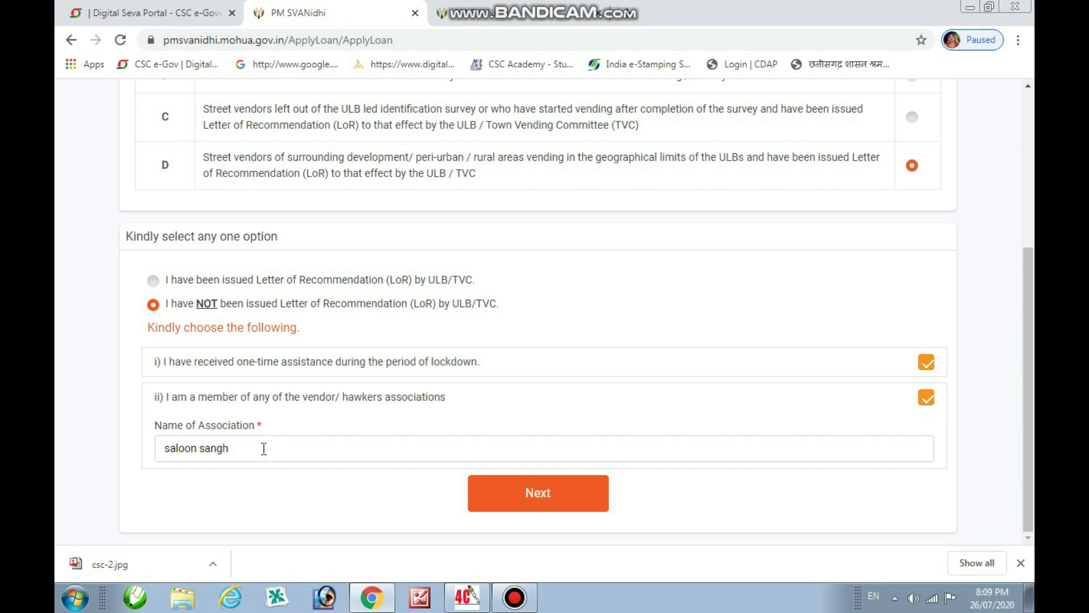
left_click(536, 501)
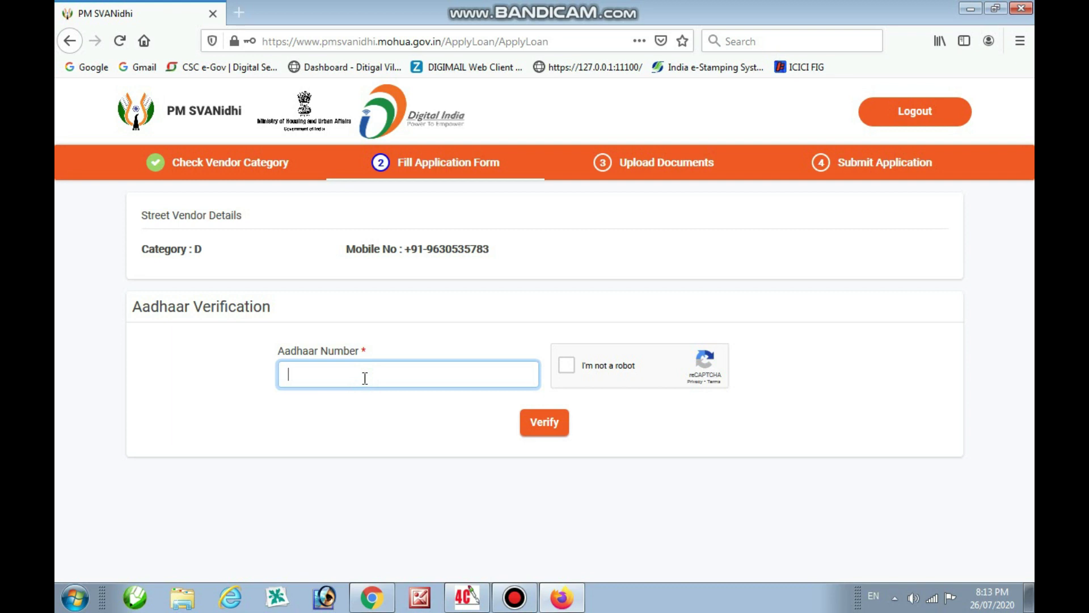
Enter the applicant's Aadhaar number, pass the robot check, and verify it with the Aadhaar OTP
key("ctrl+v")
left_click(567, 369)
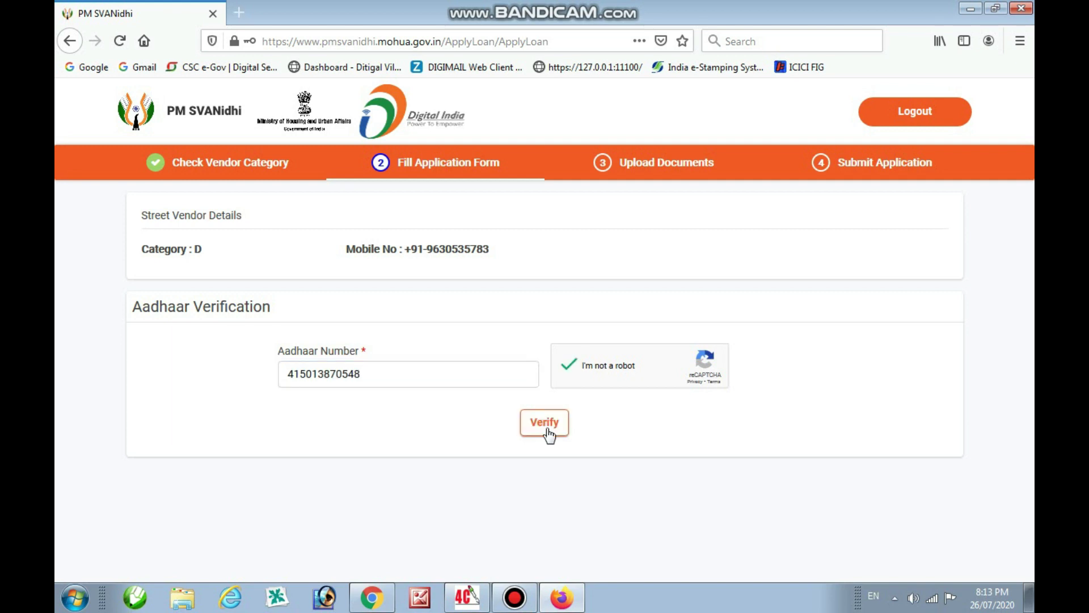
left_click(549, 435)
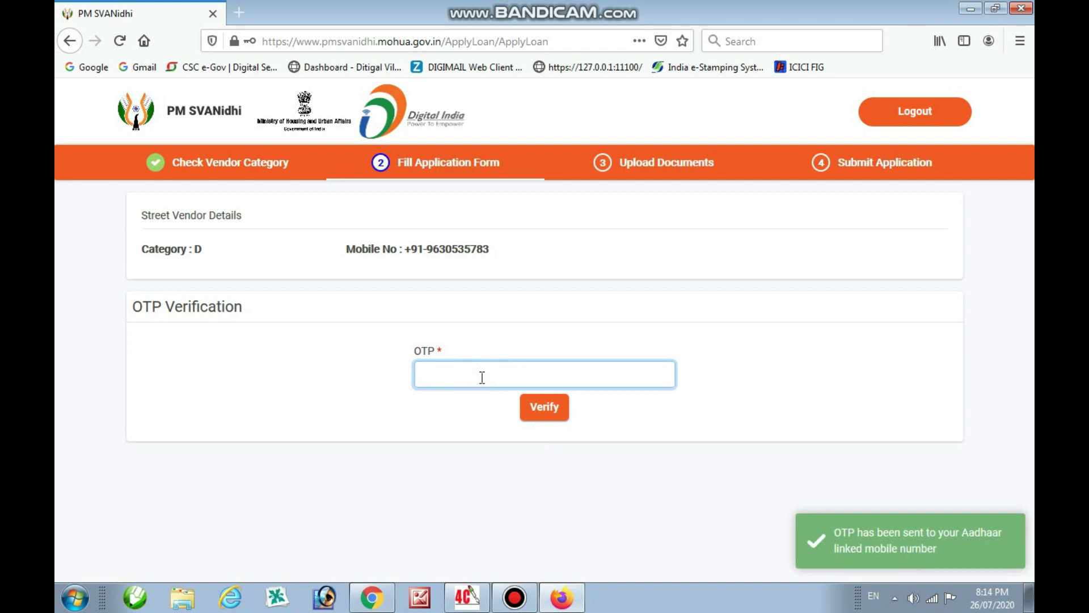
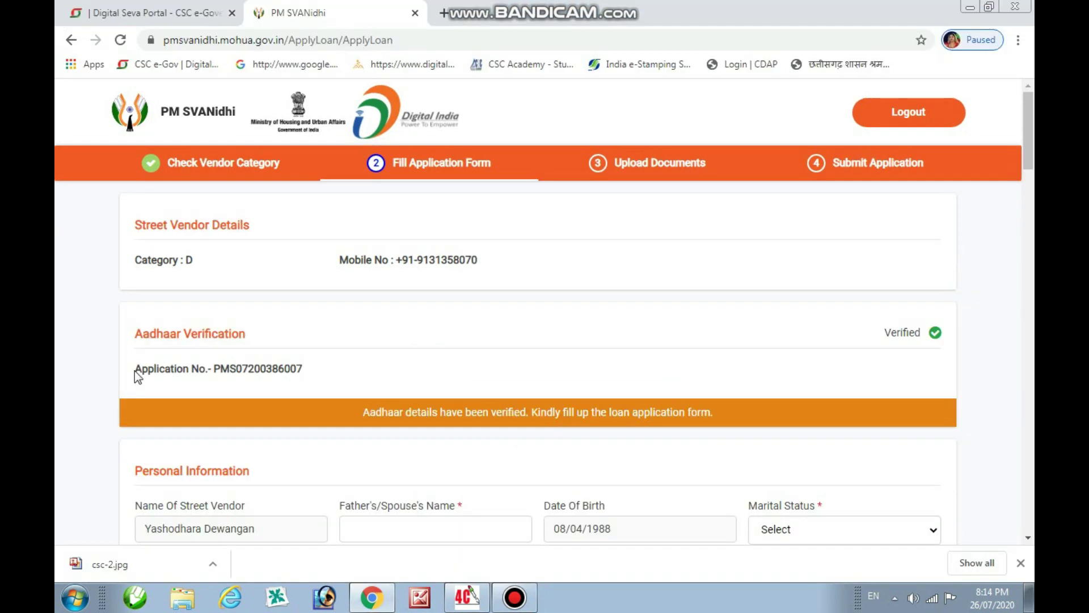
Complete Personal Information with the father's/spouse's name and Nativity set to Rural
left_click_drag(135, 371, 311, 383)
left_click(319, 370)
scroll(731, 347, "down", 1)
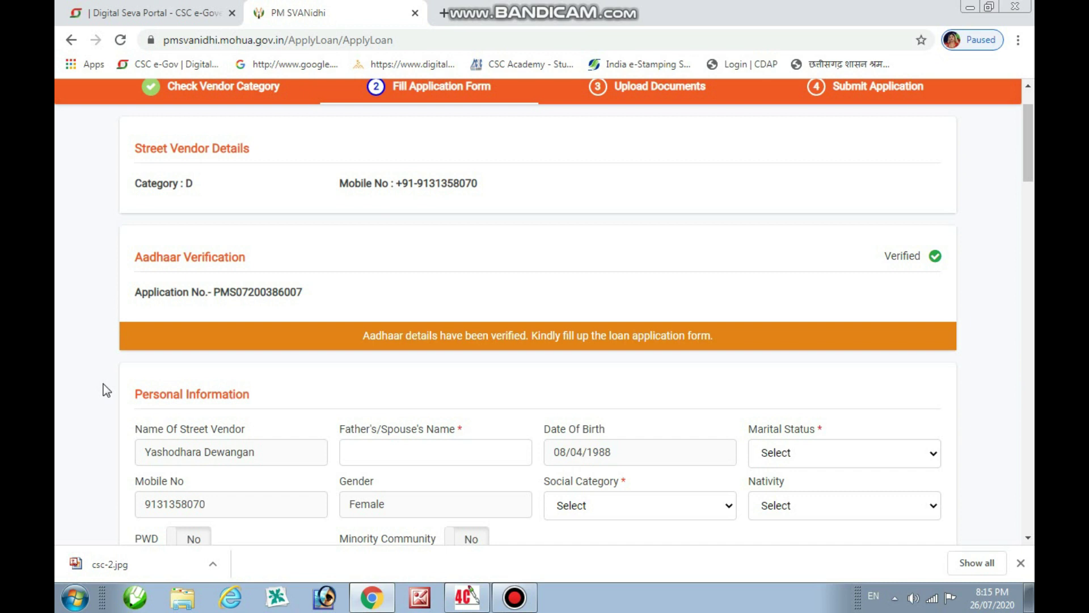
scroll(106, 390, "down", 3)
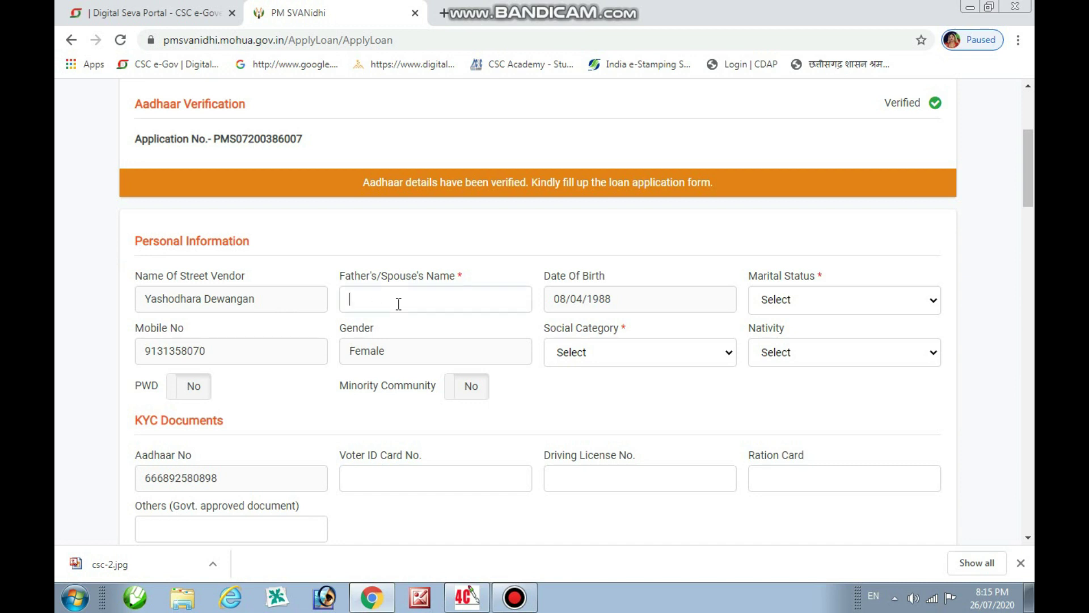
left_click(151, 295)
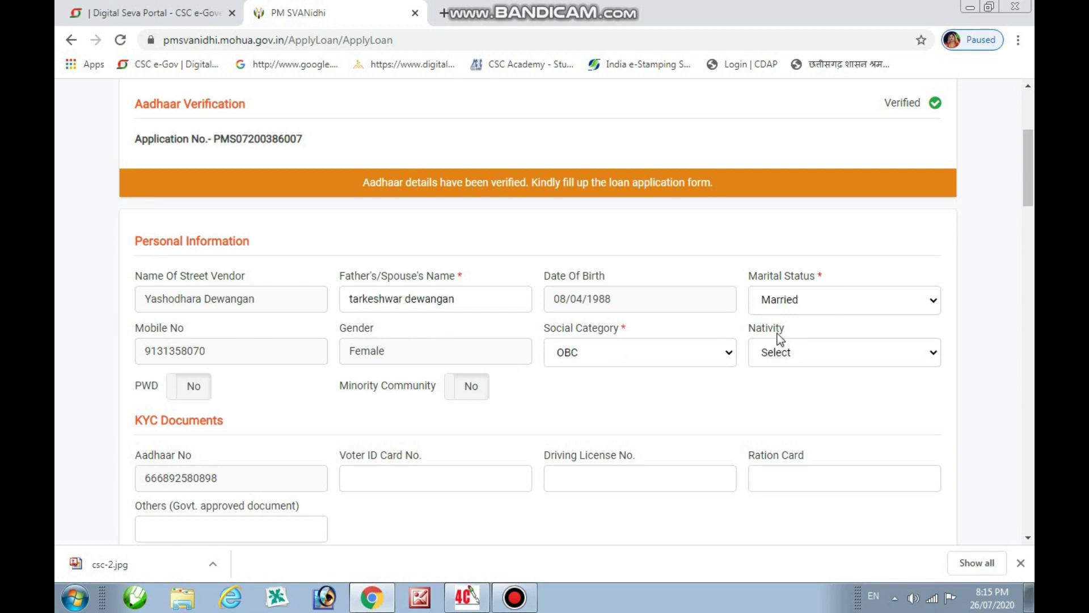
left_click(787, 351)
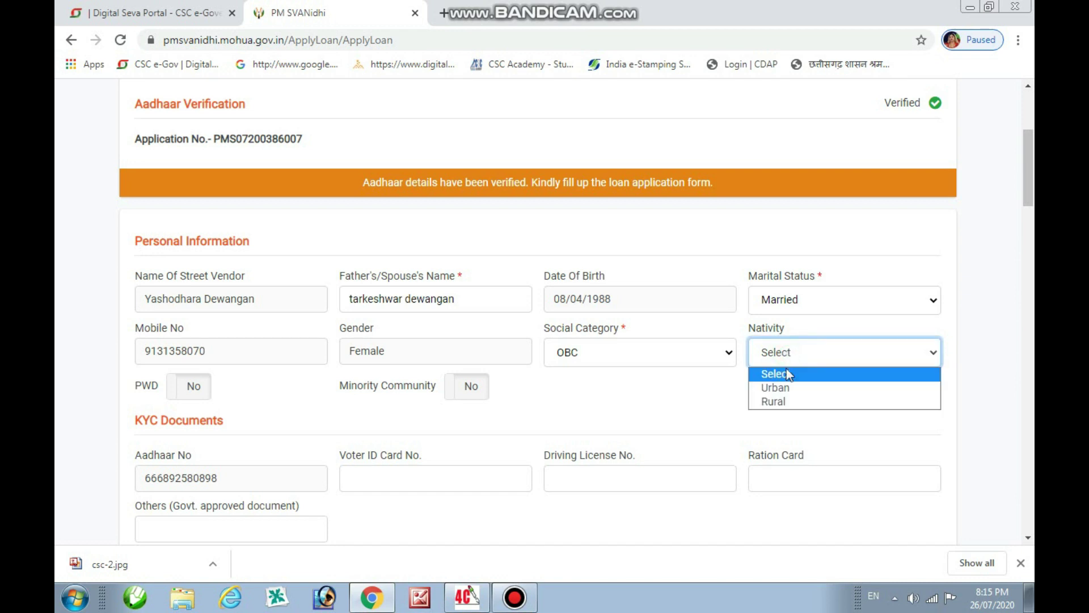
left_click(786, 402)
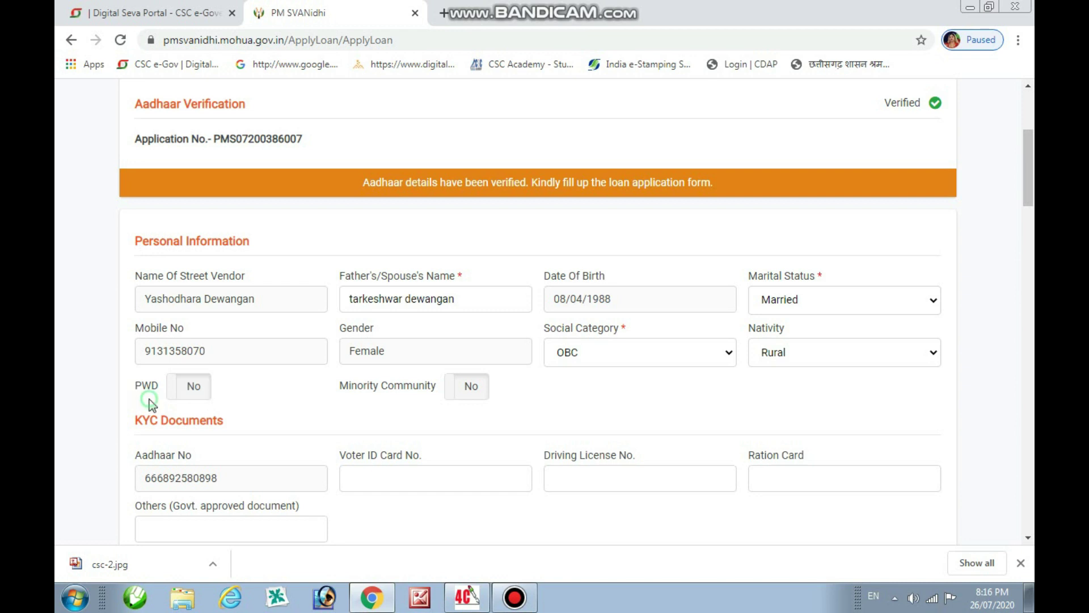
scroll(247, 396, "down", 3)
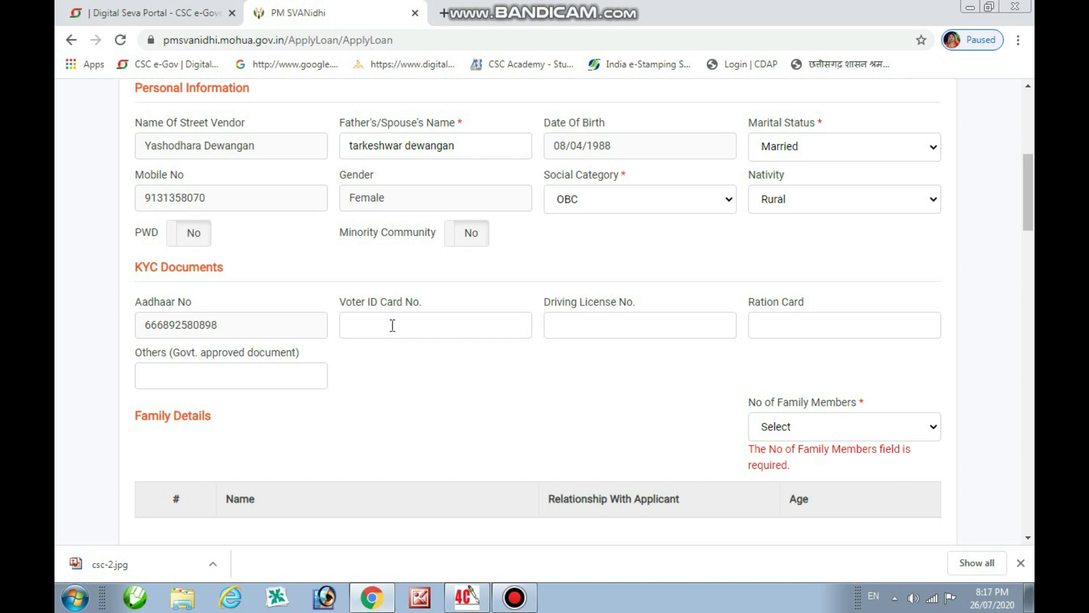
scroll(392, 325, "down", 1)
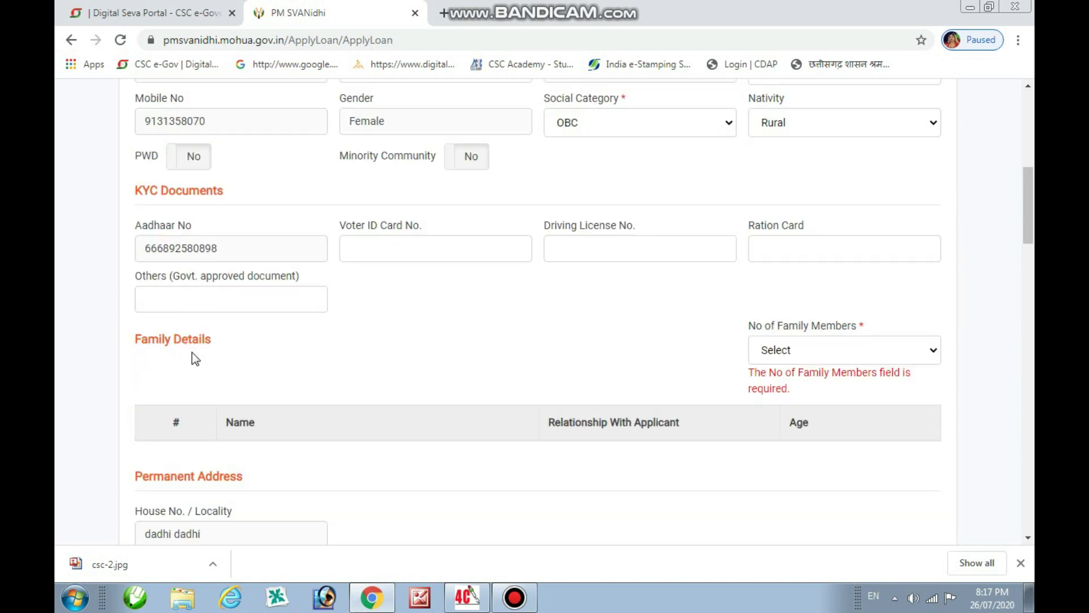
Set No of Family Members to 1 in Family Details
left_click(789, 349)
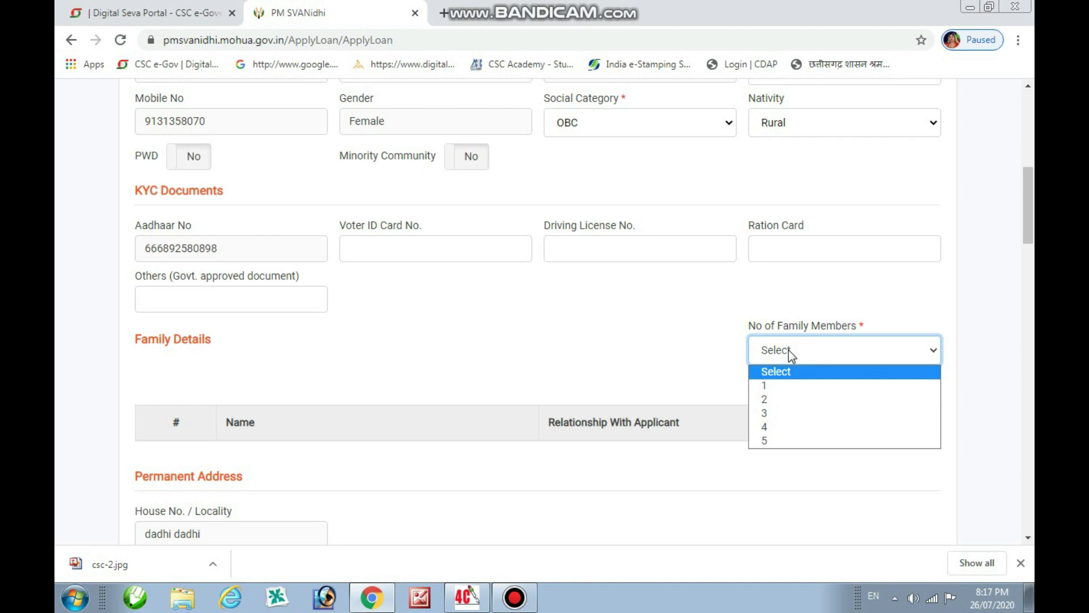
left_click(791, 385)
left_click(337, 437)
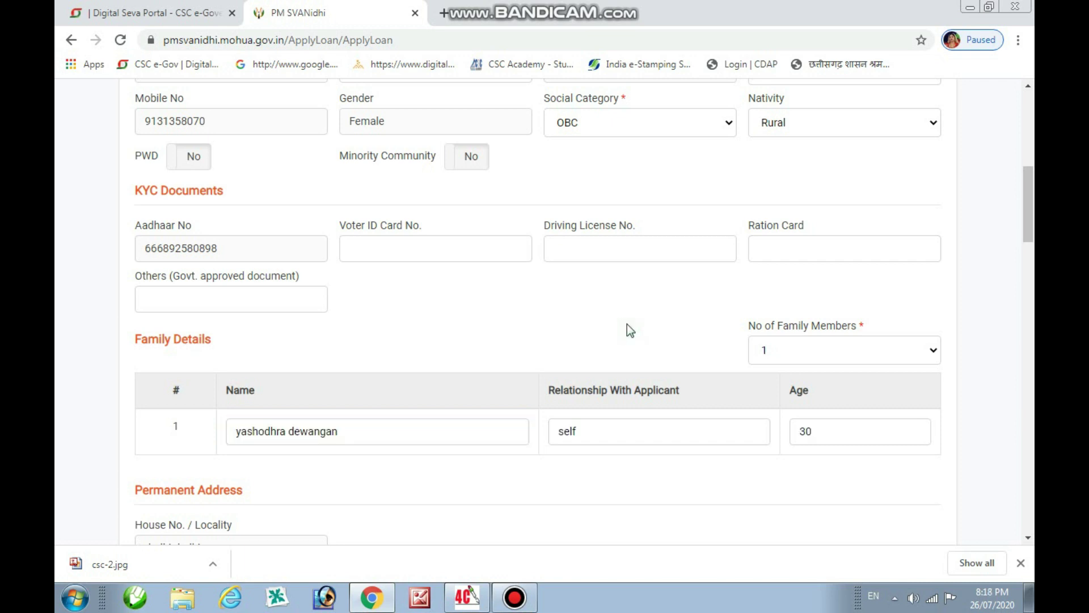
left_click(768, 350)
left_click(821, 381)
Briefly switch to 2 family members, then revert to 1 and confirm deleting the extra row
left_click(779, 352)
left_click(783, 401)
scroll(285, 411, "down", 1)
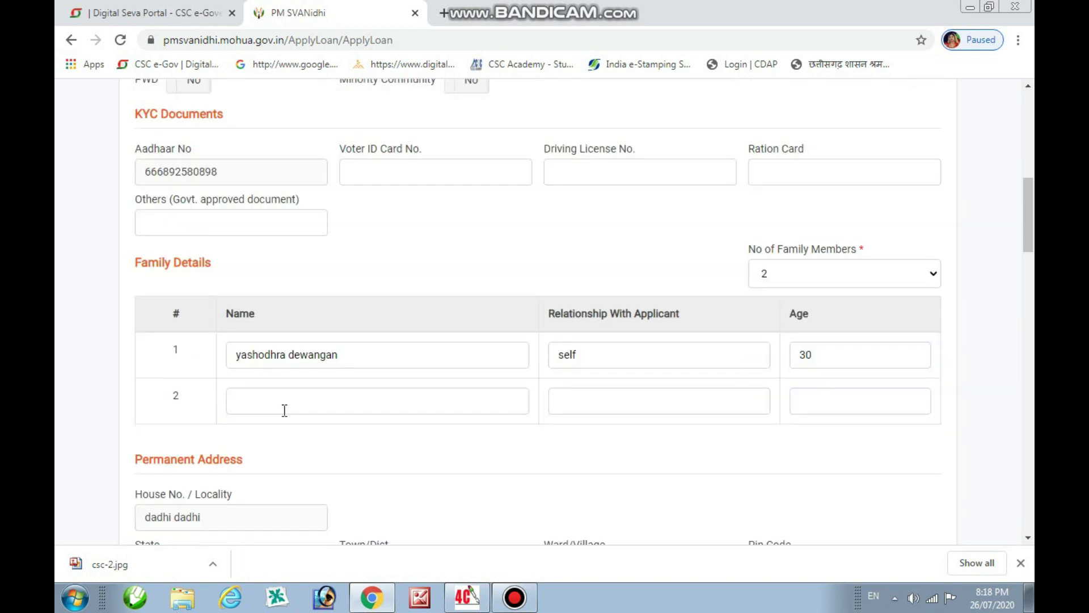
left_click(284, 410)
left_click(614, 407)
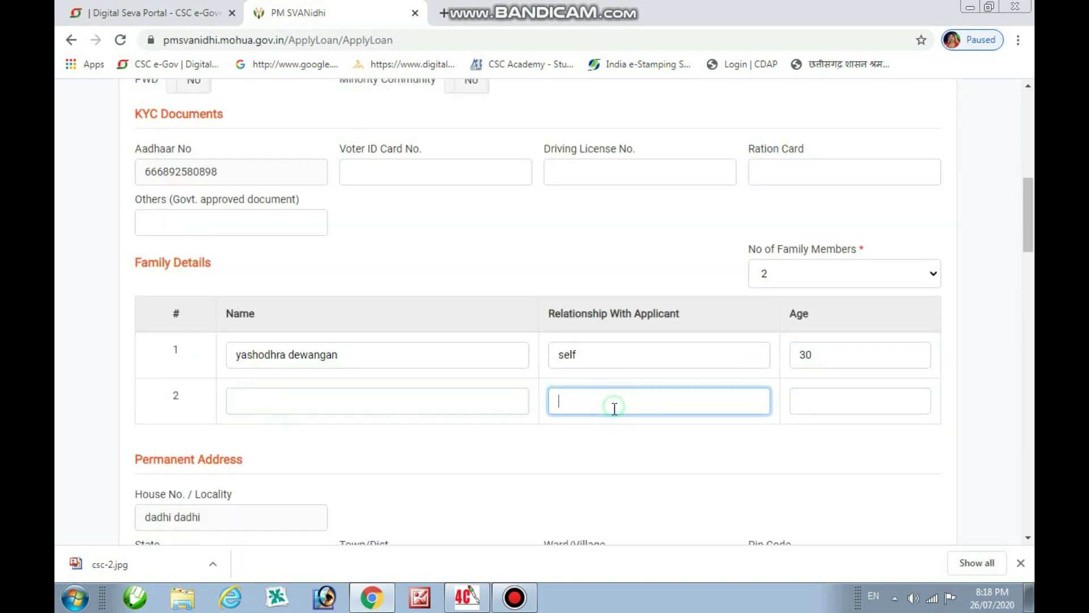
left_click(780, 277)
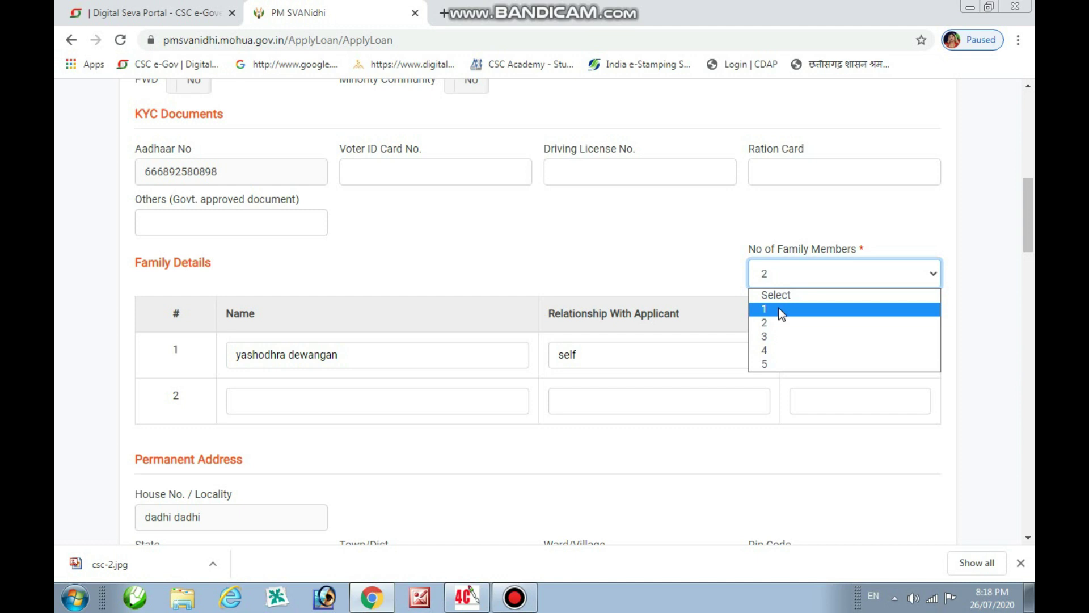
left_click(782, 311)
key("Return")
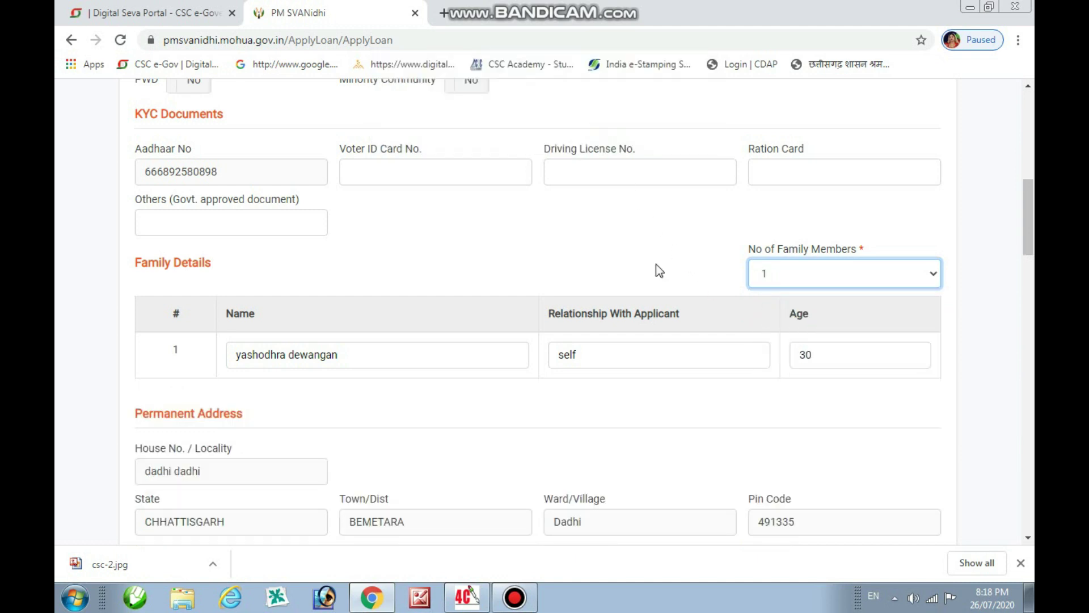
scroll(658, 270, "down", 2)
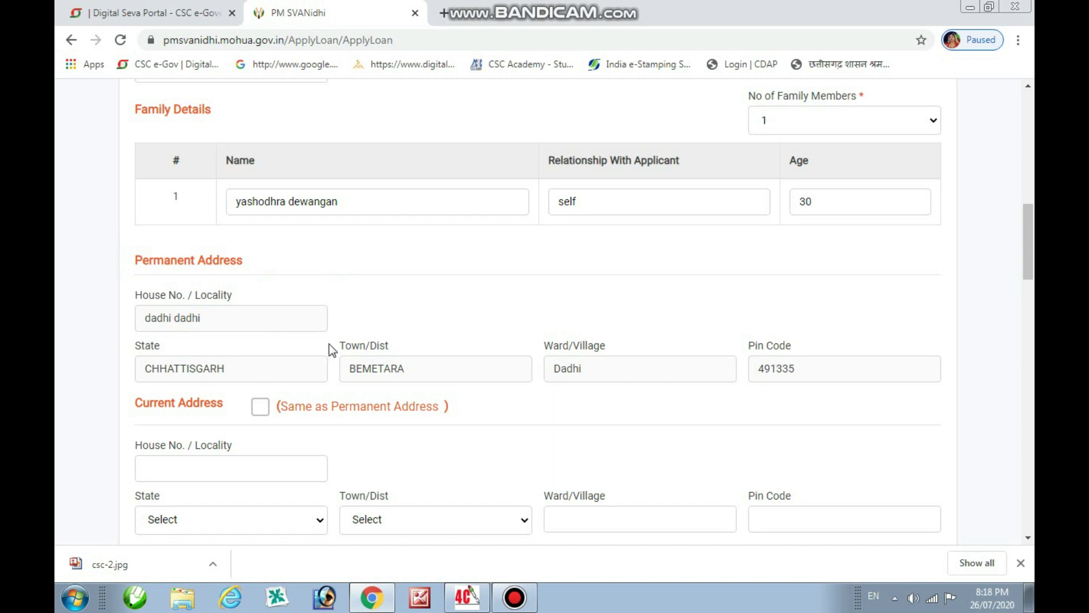
Copy the permanent address into current address and set vending activity to Others: 'fotocopy'
scroll(529, 316, "down", 2)
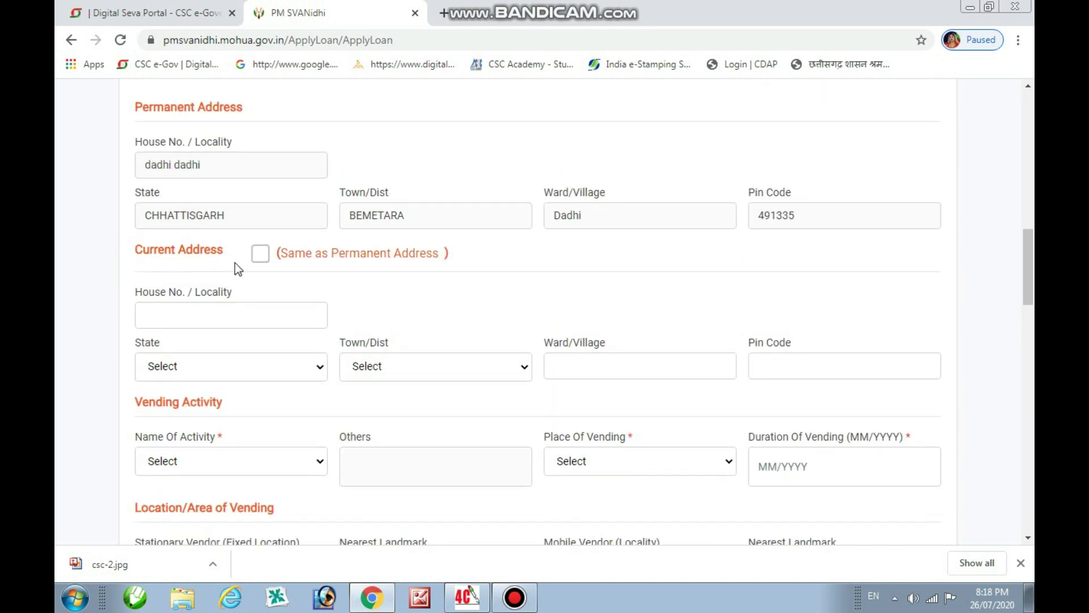
left_click(261, 261)
scroll(193, 204, "down", 3)
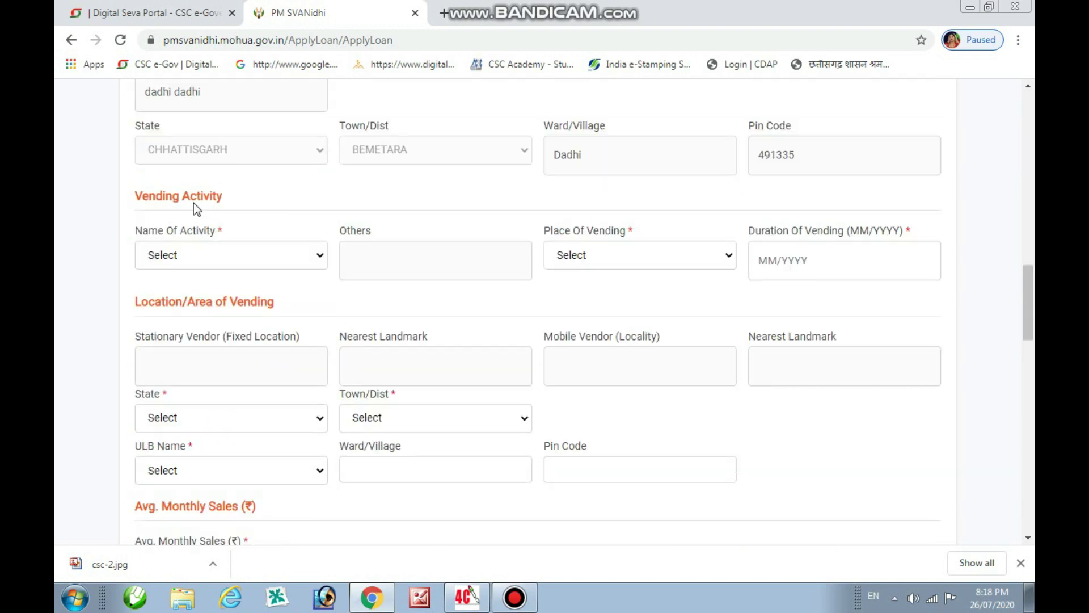
left_click(196, 260)
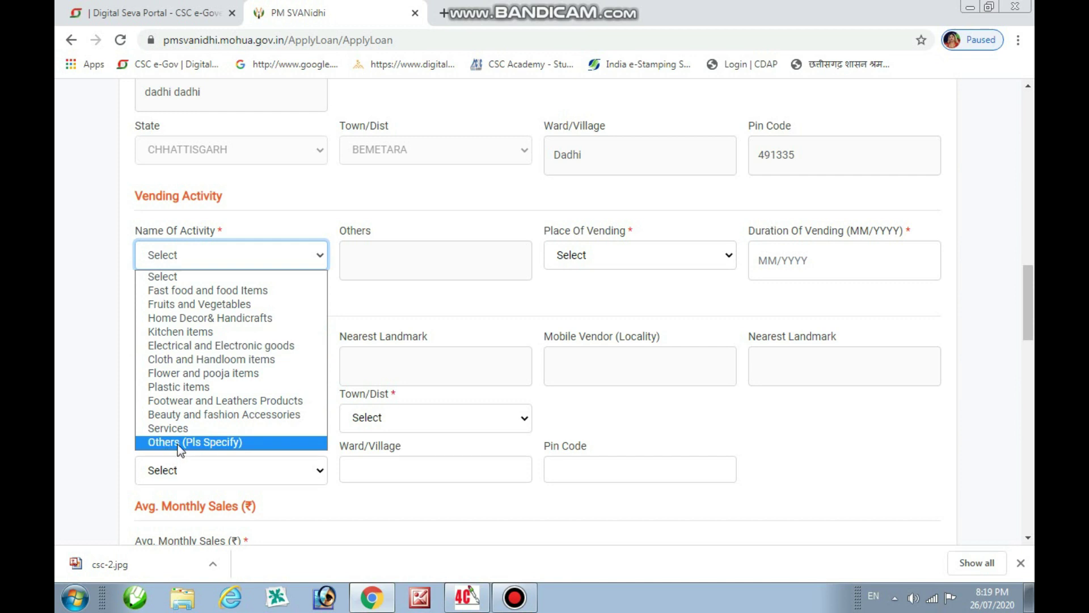
left_click(206, 444)
type("fotocopy")
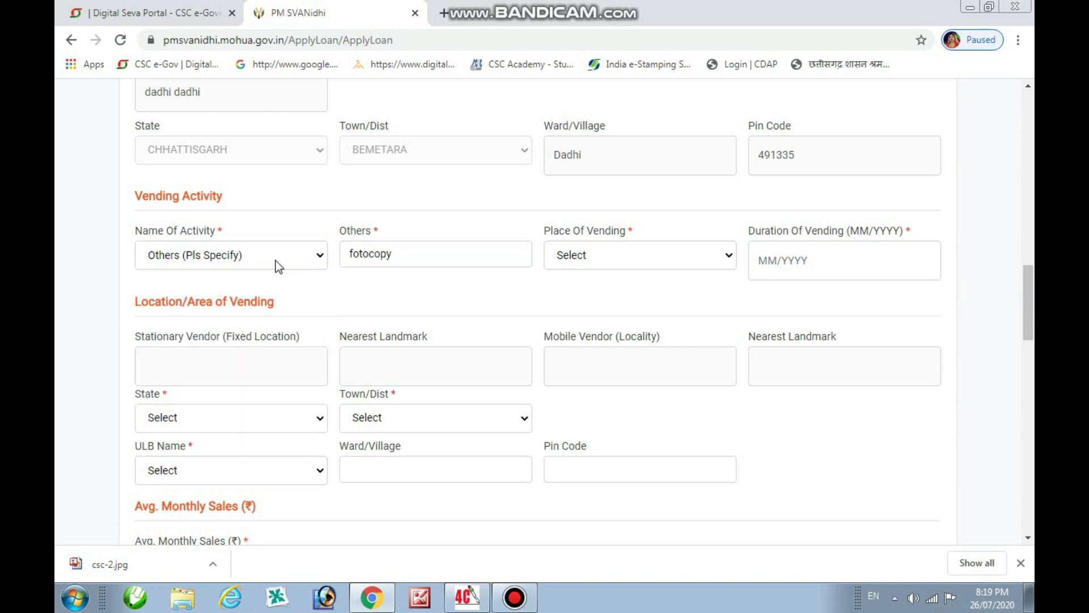
left_click(434, 261)
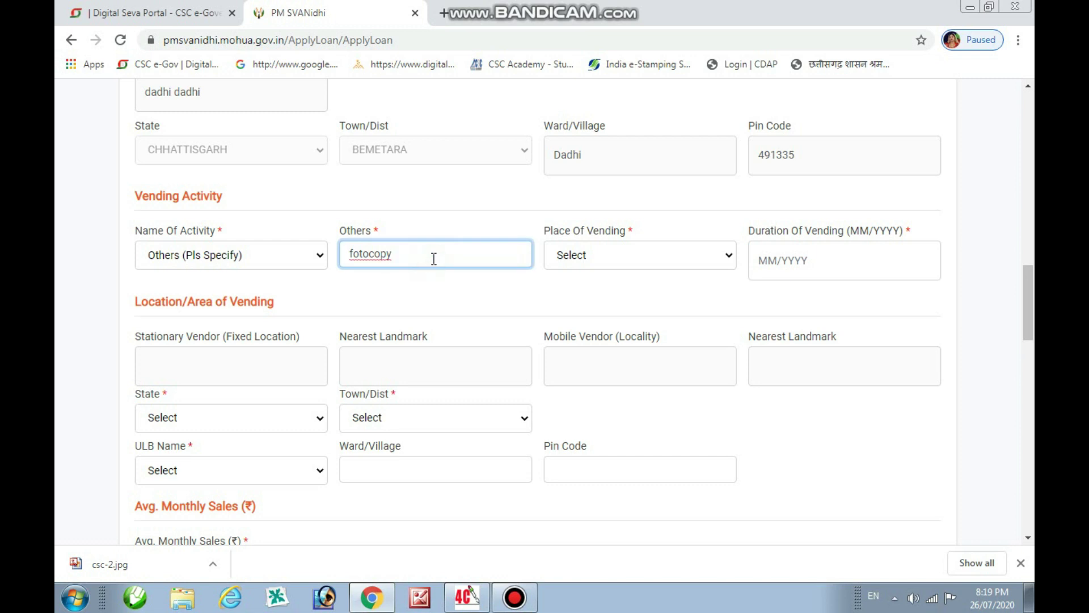
left_click(396, 282)
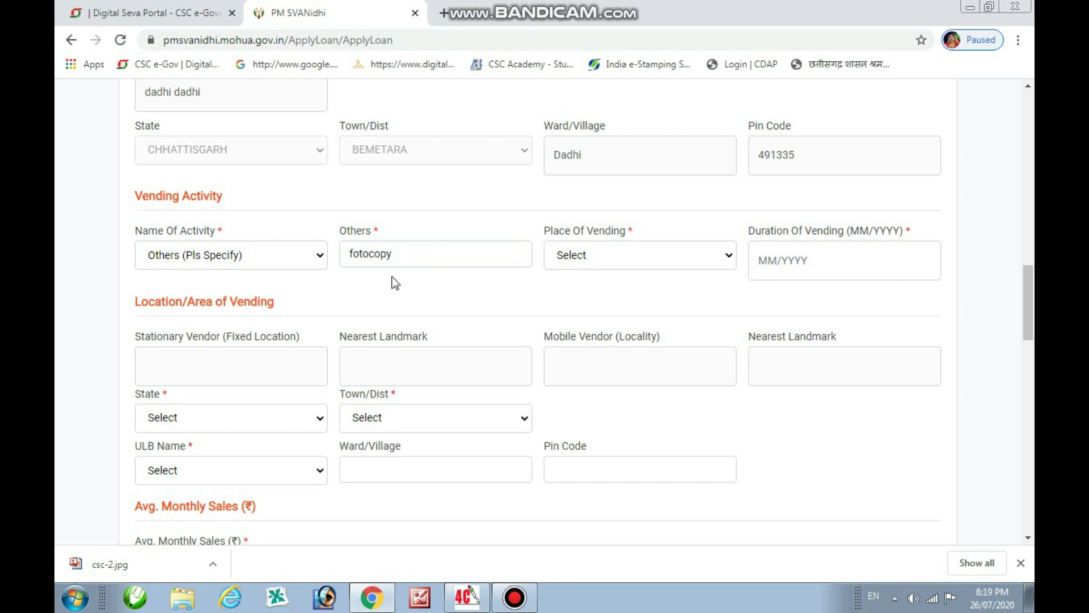
Set the place of vending to Mobile, vending since 01/2020
left_click(603, 258)
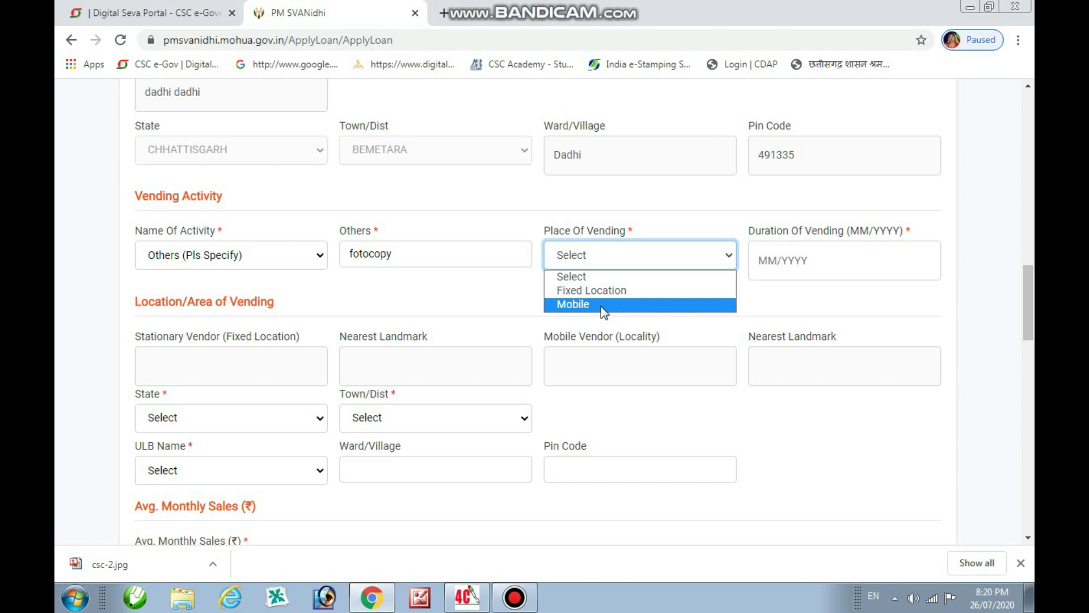
left_click(601, 305)
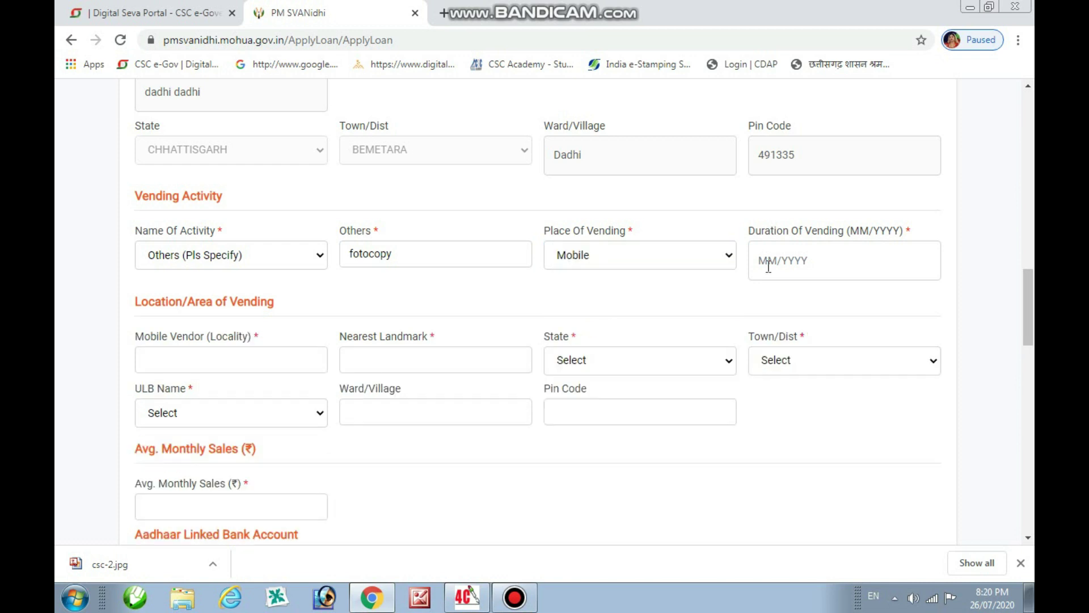
left_click(768, 266)
Enter the vending locality and nearest landmark, with state CHHATTISGARH and district BEMETARA
left_click(240, 370)
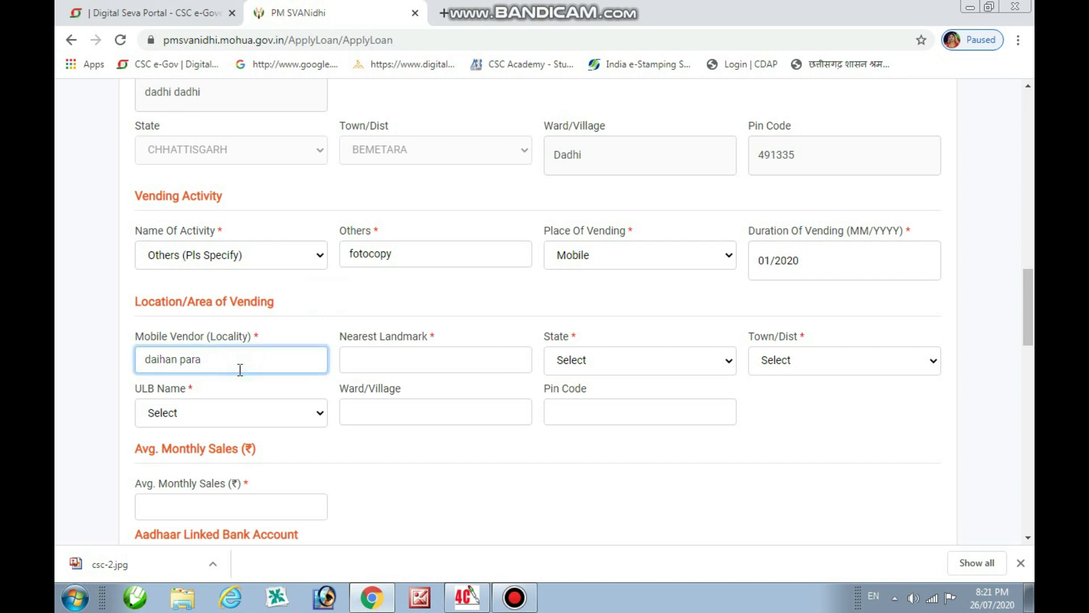
left_click(370, 367)
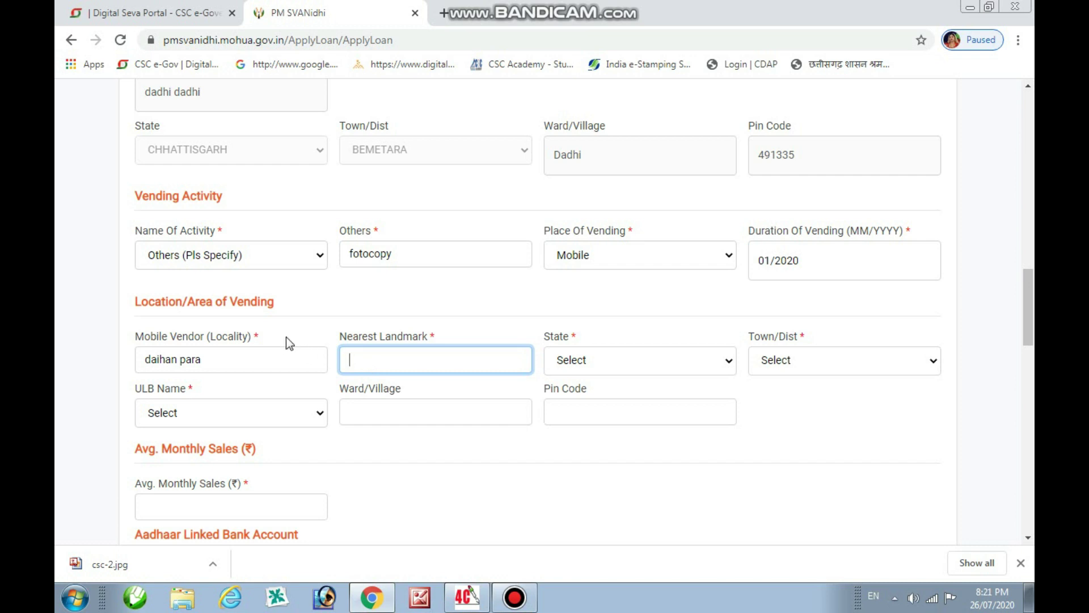
type("hanumaan mandir")
left_click(594, 361)
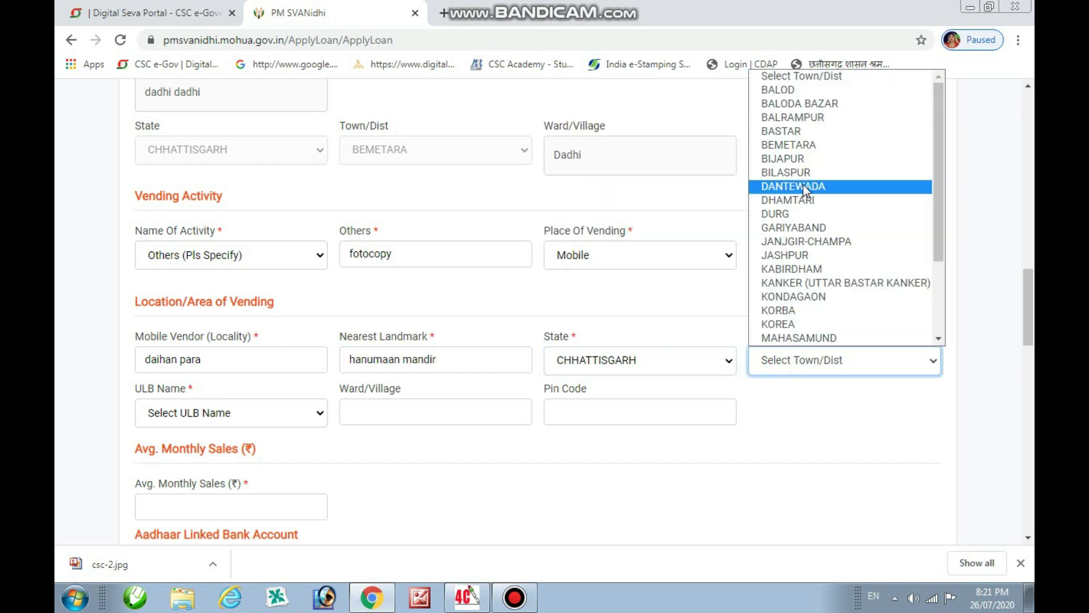
left_click(771, 148)
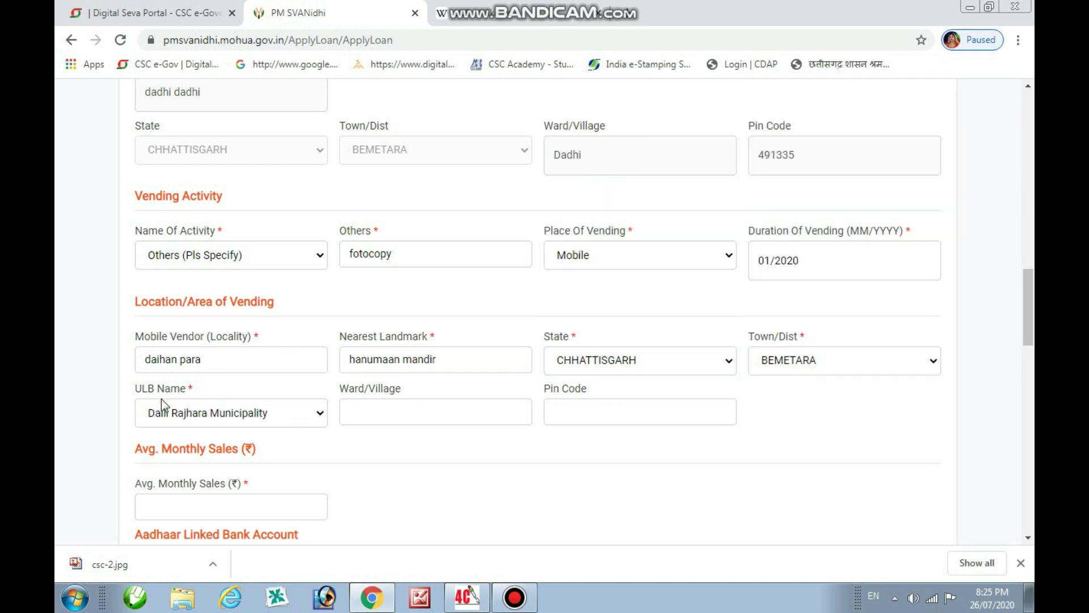
scroll(72, 378, "down", 1)
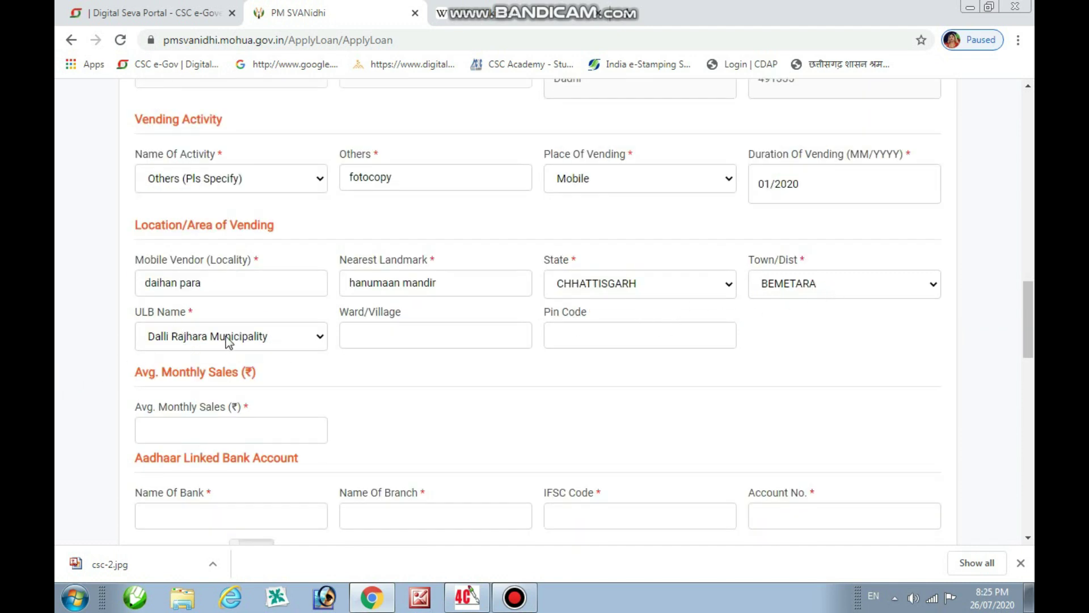
Set the vending location's ULB Name to Bemetara Municipality
left_click(226, 336)
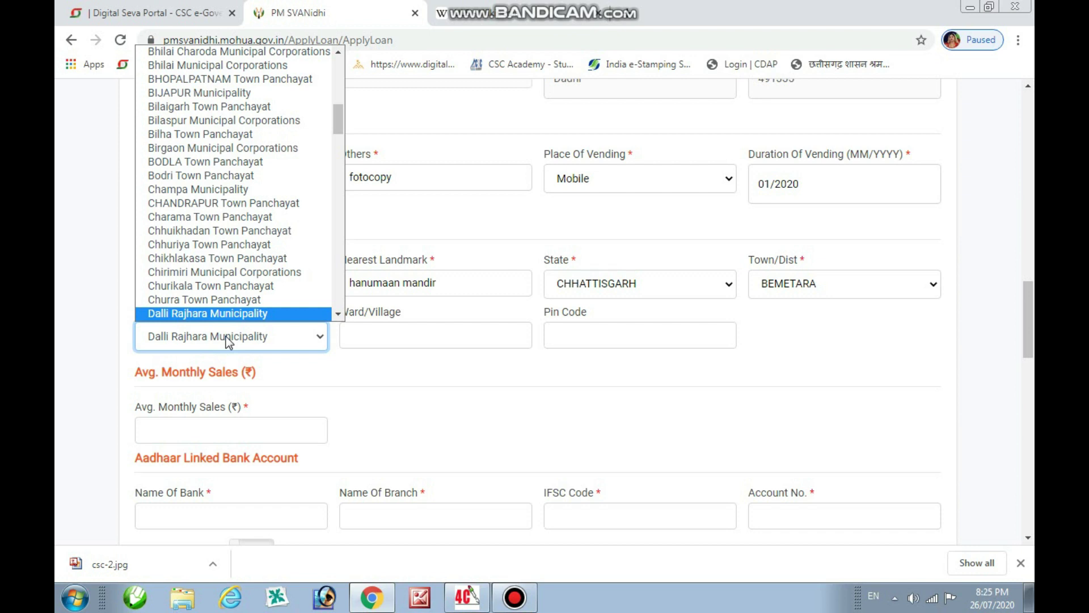
key("b")
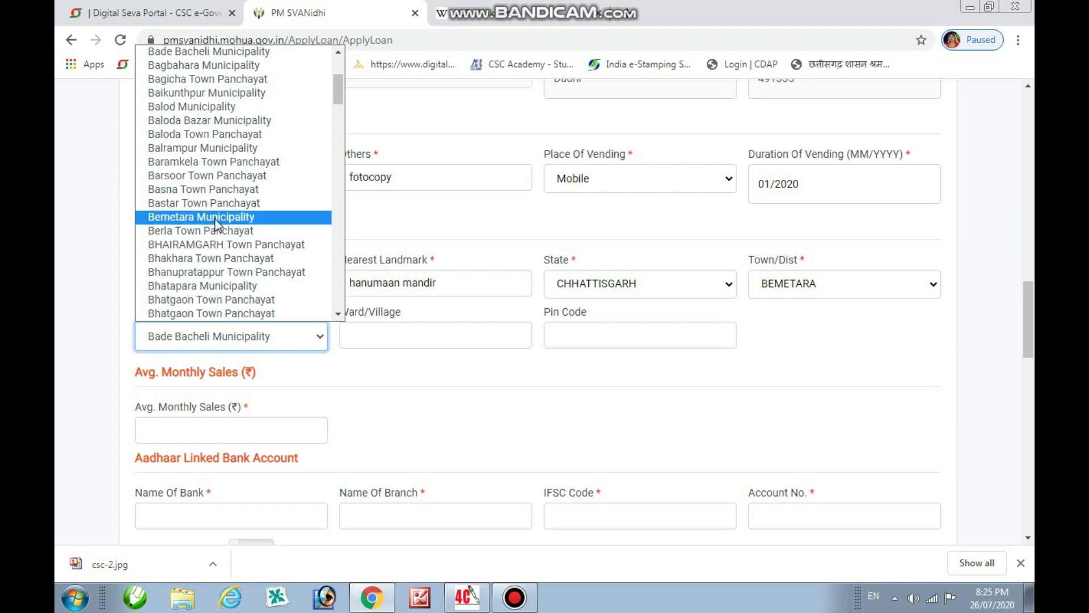
left_click(216, 219)
Fill in the ward/village and enter 10000 as the average monthly sales
left_click(402, 341)
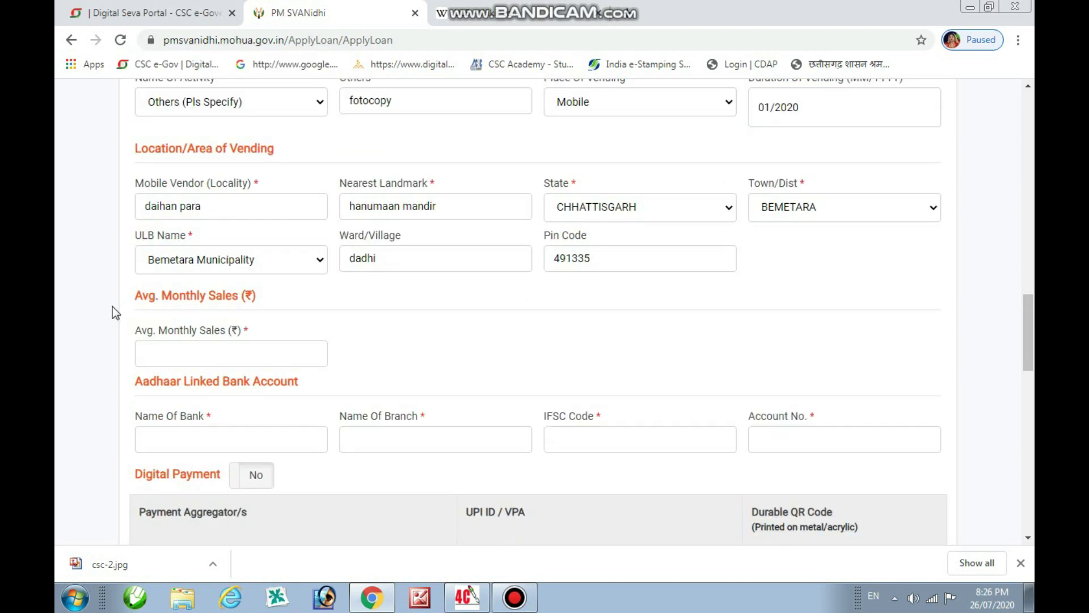
left_click(198, 355)
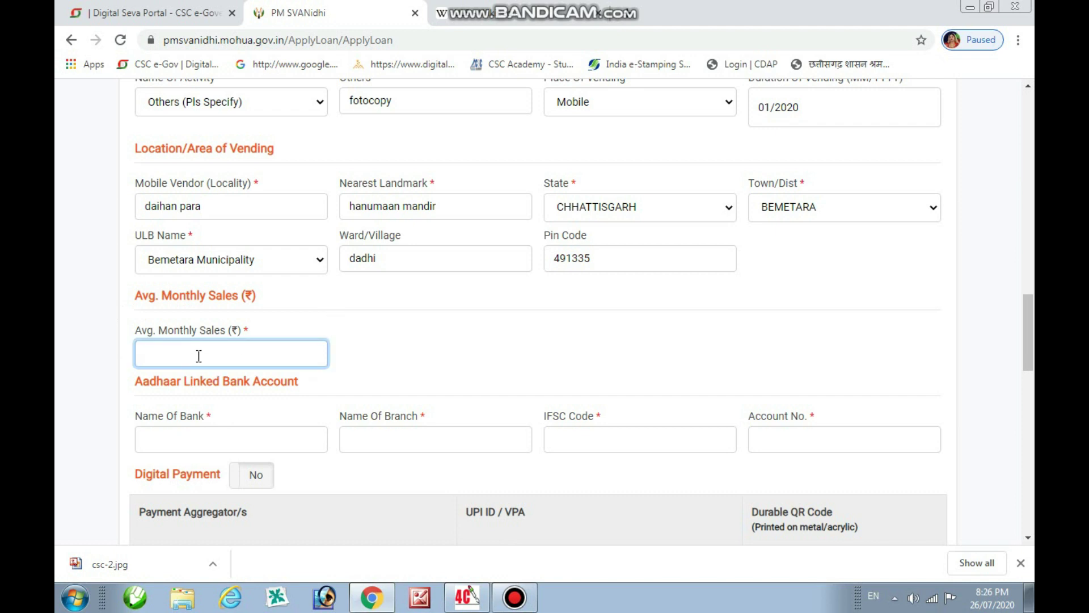
type("10000")
scroll(279, 239, "down", 1)
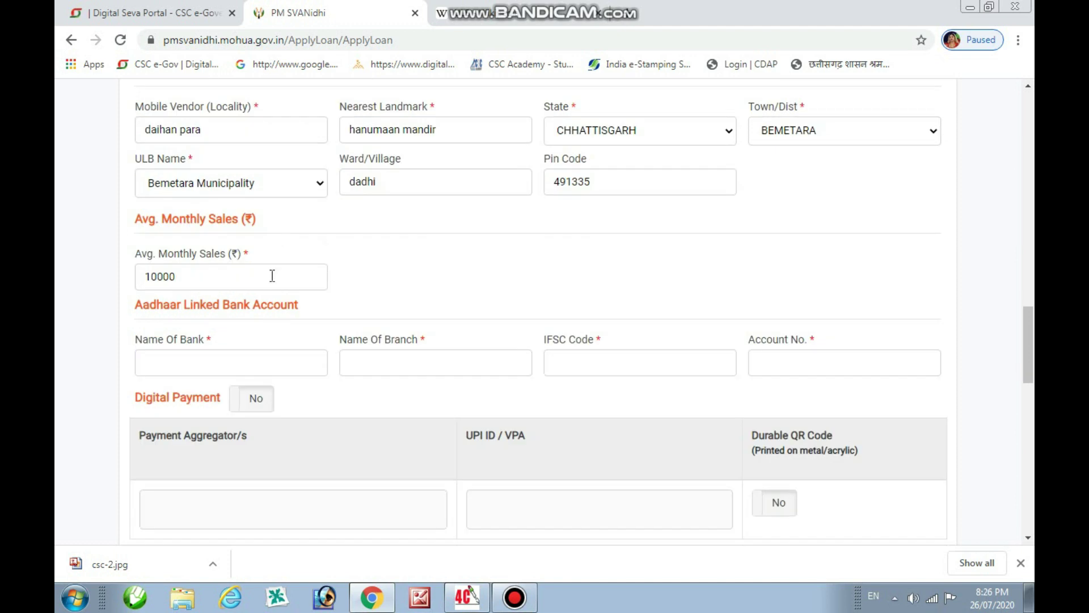
Enter chhattisgarh rajya gramin bank, branch dadhi, the IFSC code and the account number
left_click(205, 359)
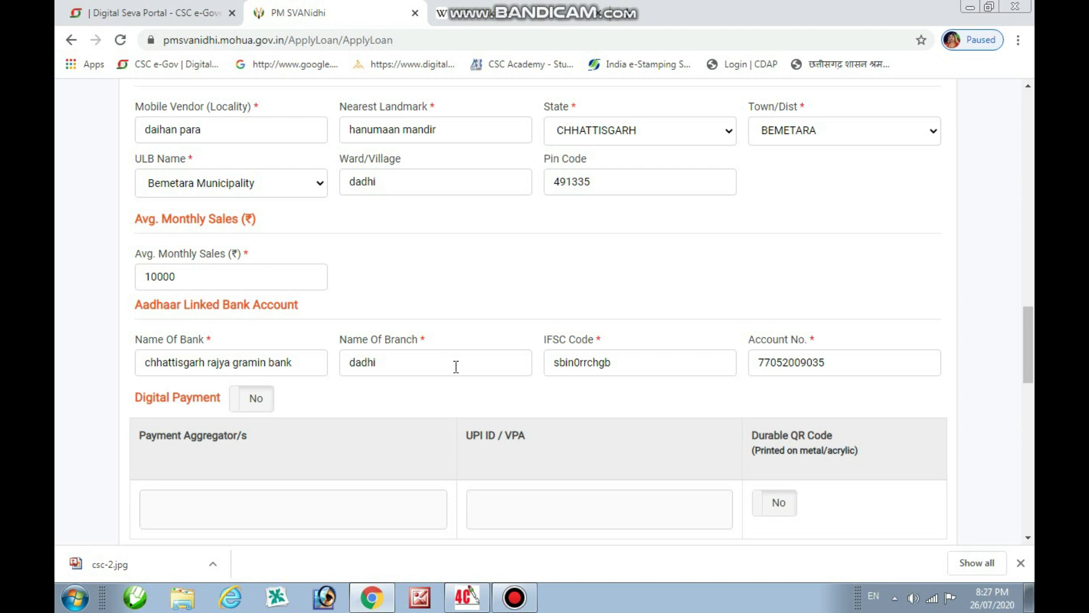
left_click(871, 366)
left_click(666, 392)
scroll(436, 312, "down", 3)
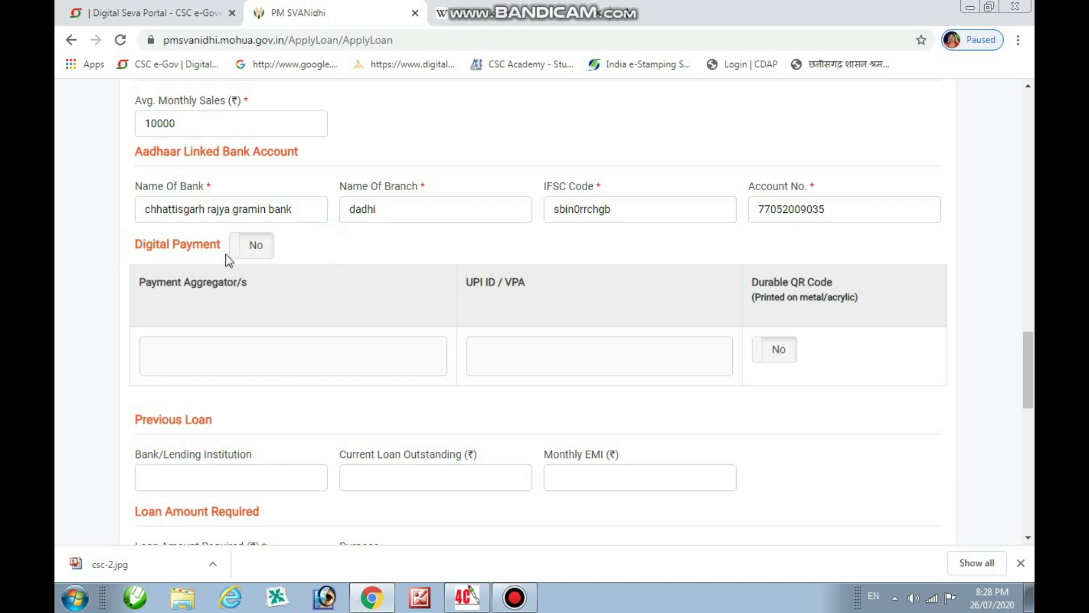
scroll(267, 286, "down", 3)
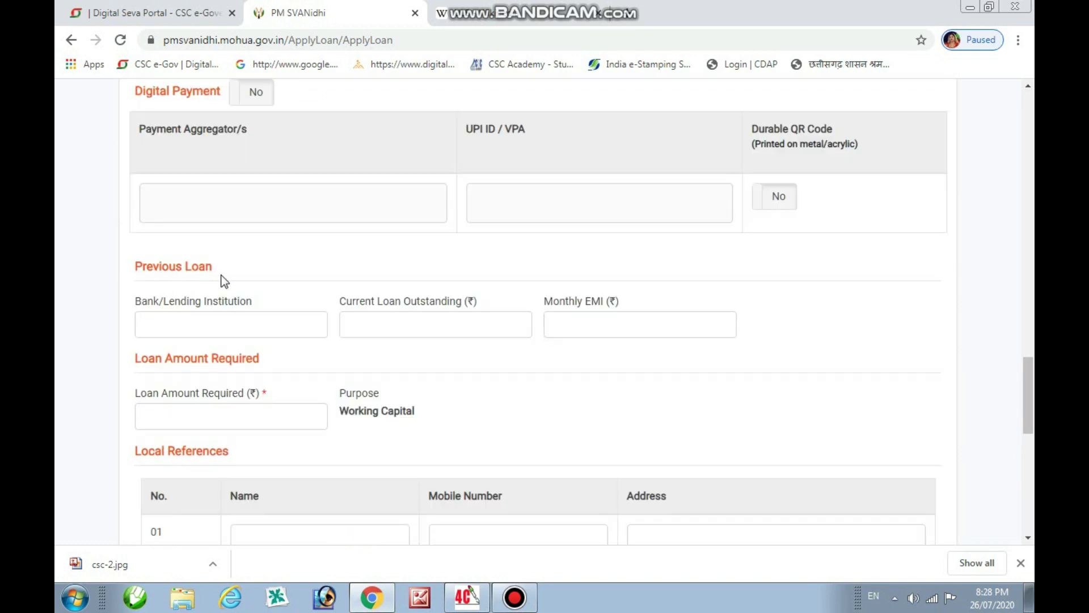
Enter 10000 as the loan amount required and begin the first local reference's name
left_click(190, 327)
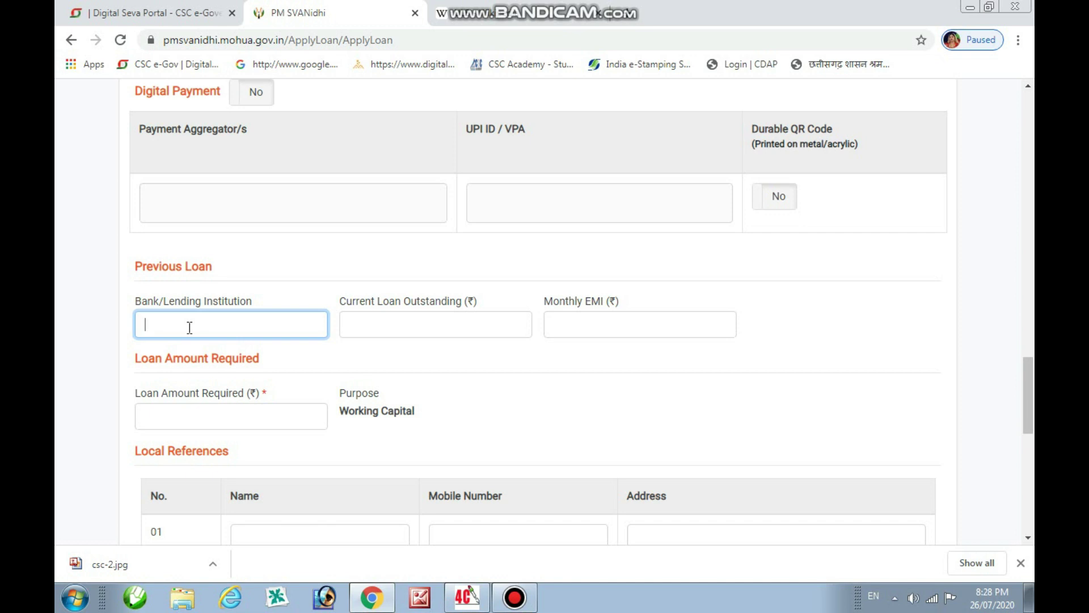
scroll(190, 327, "down", 3)
left_click(179, 265)
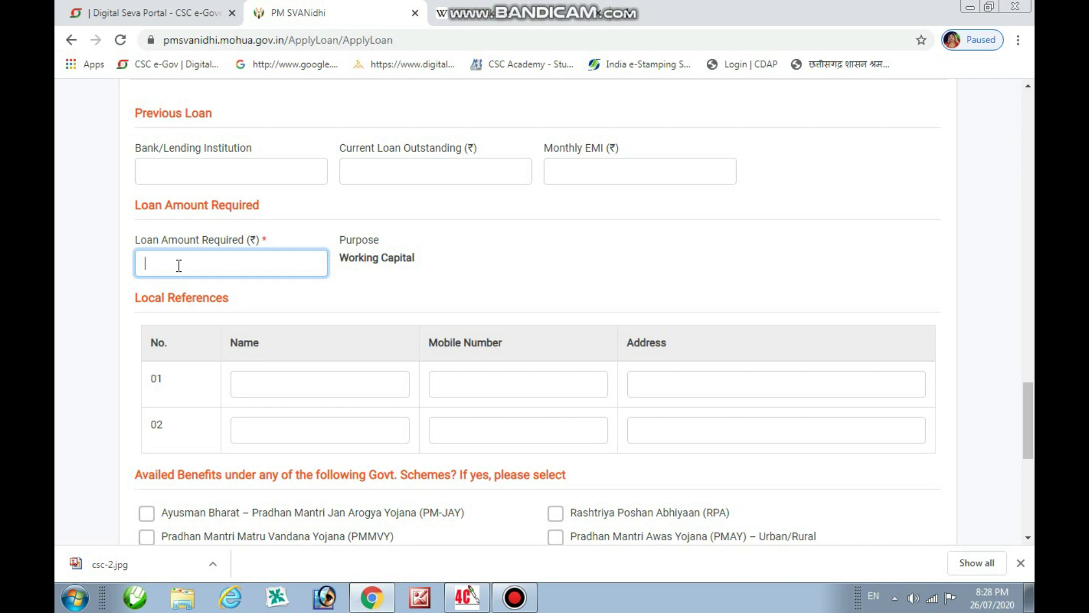
type("10000")
left_click(225, 294)
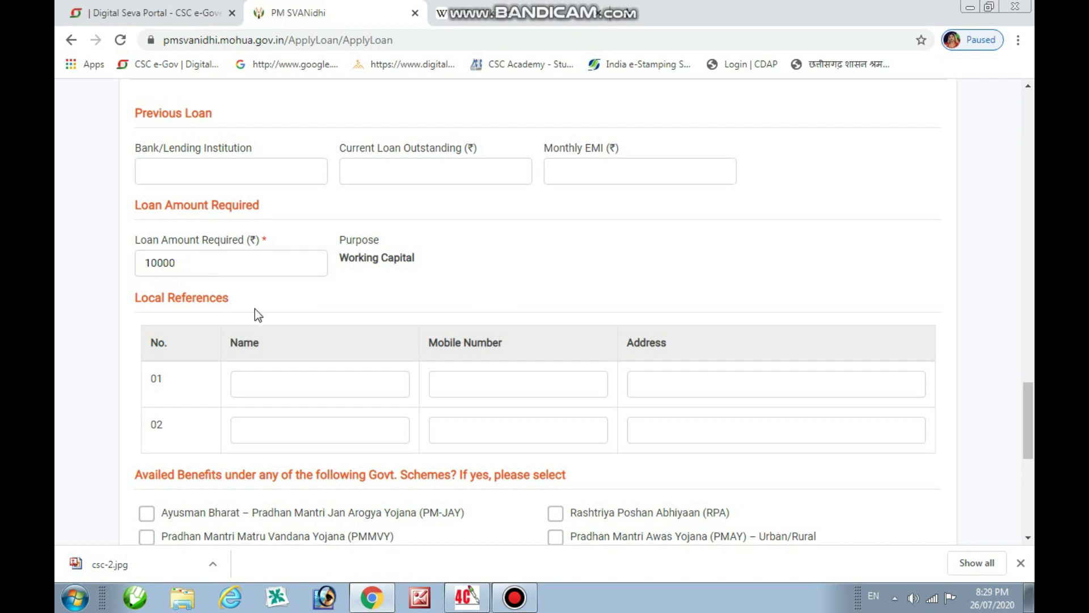
scroll(339, 296, "down", 3)
left_click(290, 236)
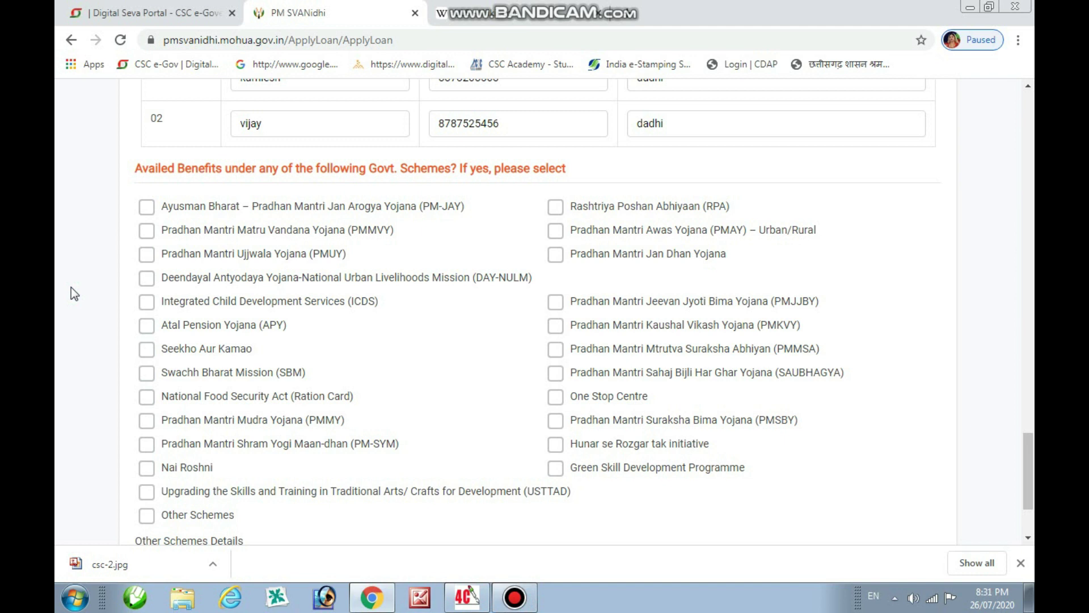
Tick Pradhan Mantri Ujjwala Yojana (PMUY) under Availed Benefits
scroll(271, 236, "down", 1)
scroll(261, 301, "up", 1)
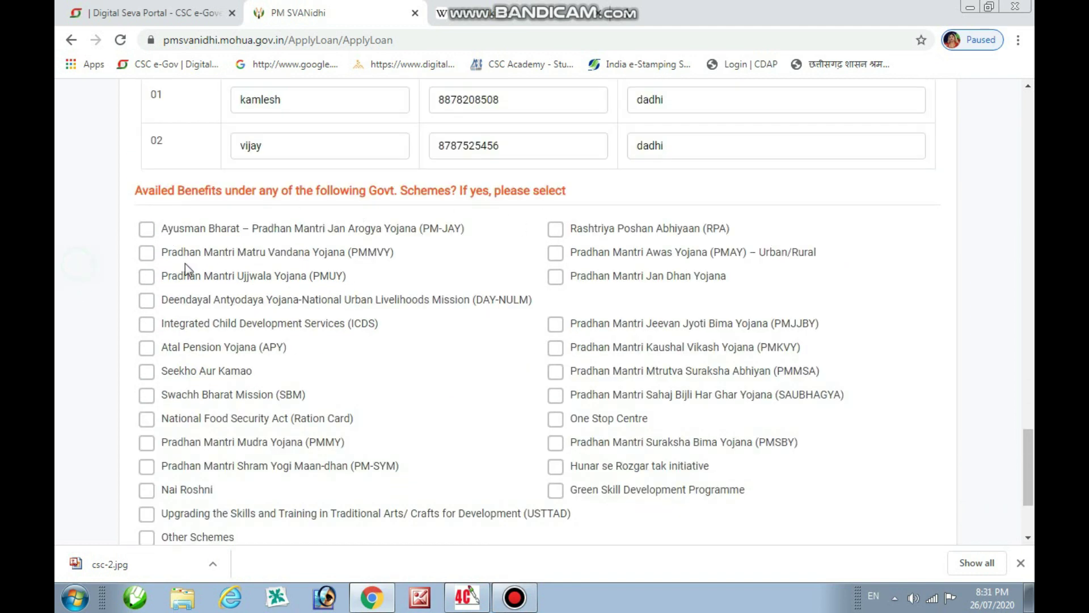
scroll(267, 275, "down", 3)
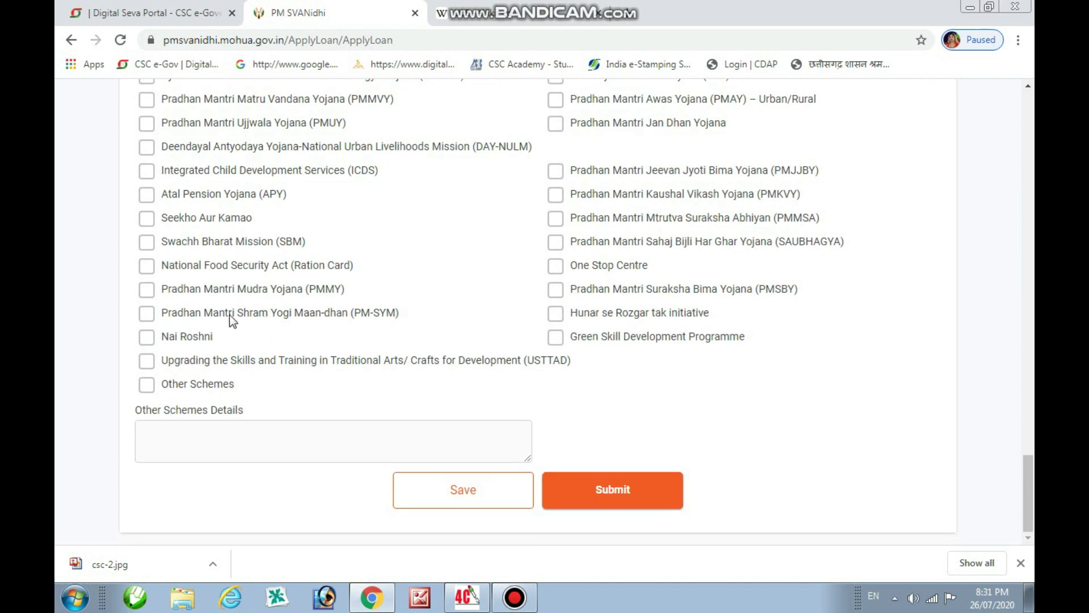
scroll(228, 223, "up", 1)
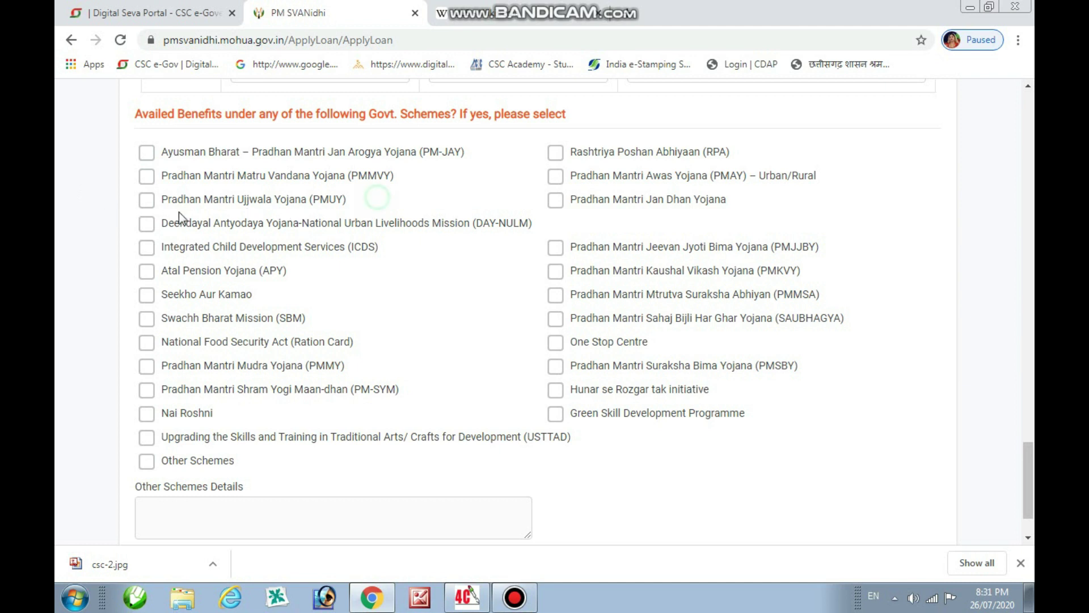
left_click(147, 208)
Save the application form details and submit to reach the document upload step
scroll(312, 273, "down", 2)
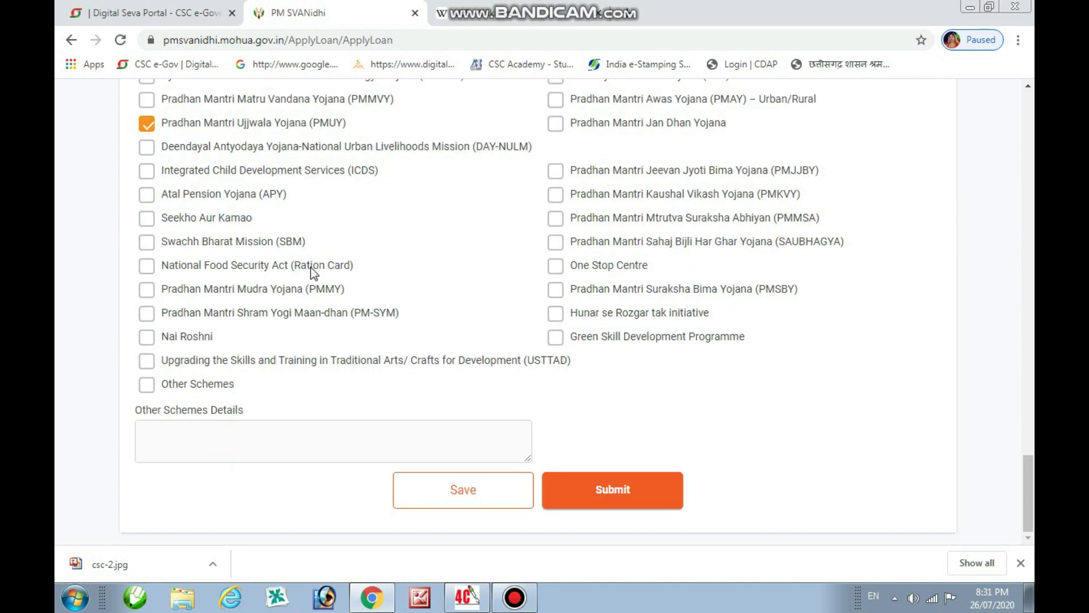
scroll(69, 316, "up", 15)
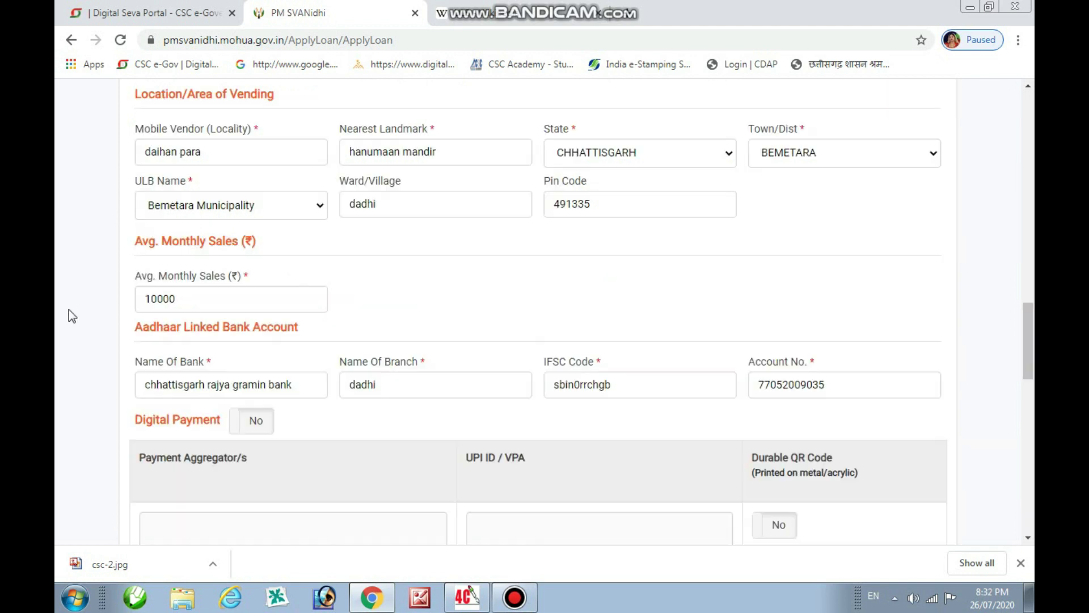
scroll(338, 347, "up", 12)
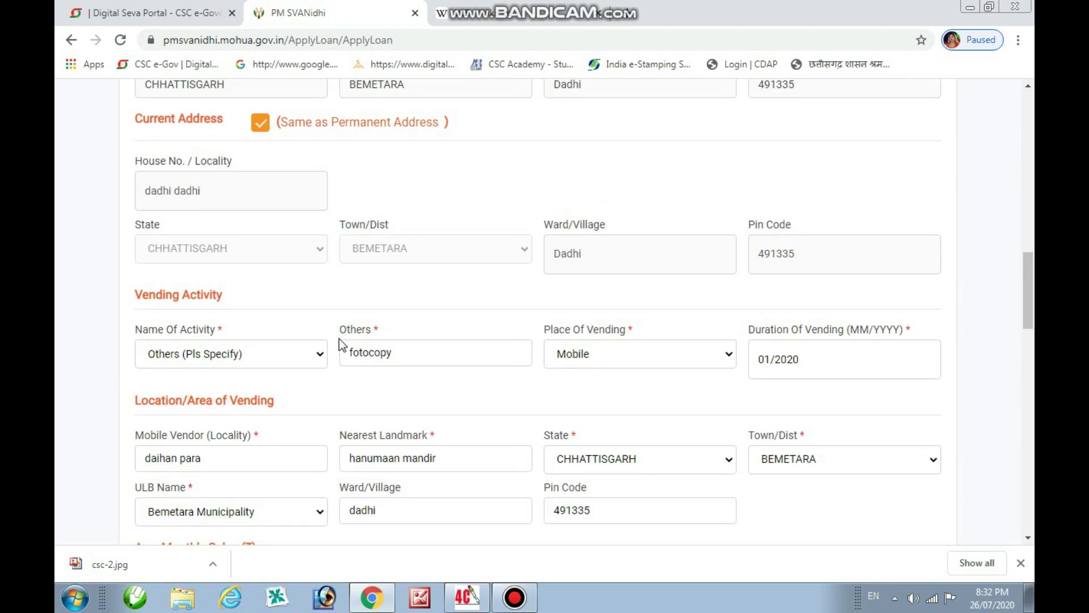
scroll(397, 334, "down", 20)
scroll(419, 382, "down", 2)
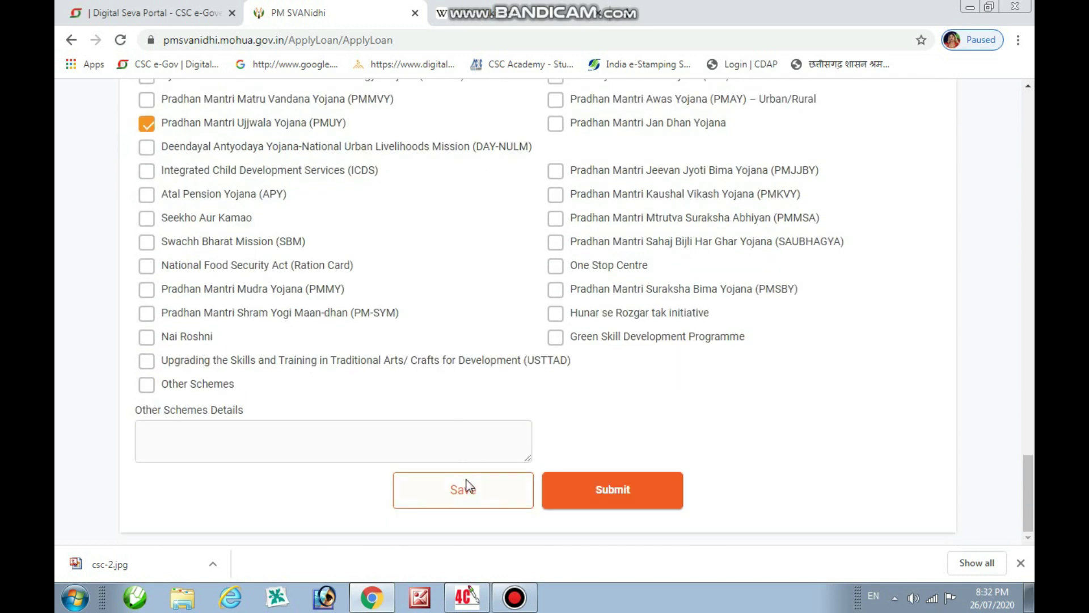
left_click(468, 489)
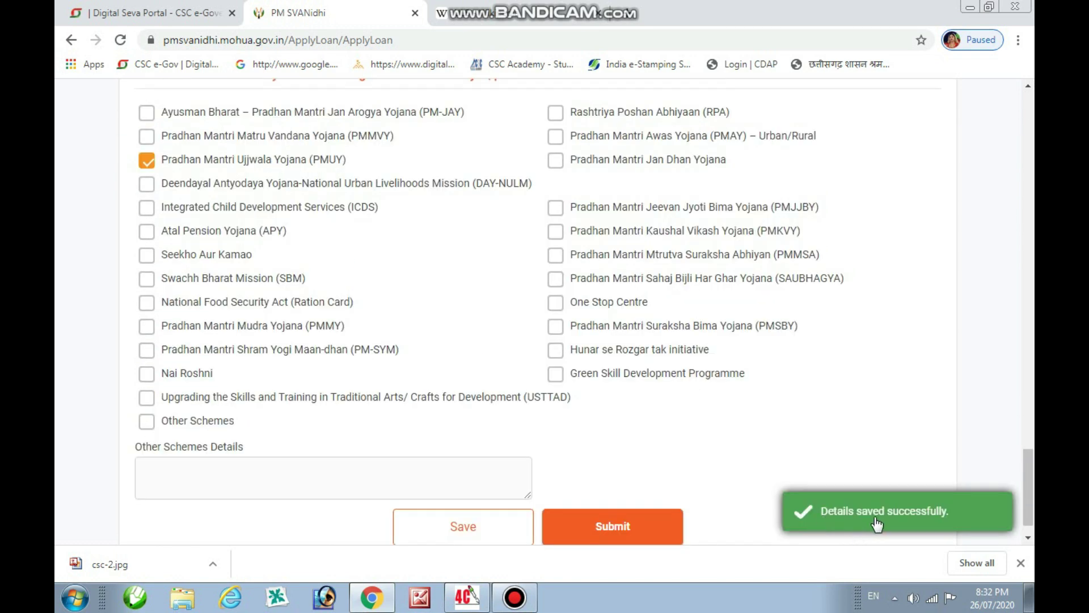
scroll(829, 448, "down", 1)
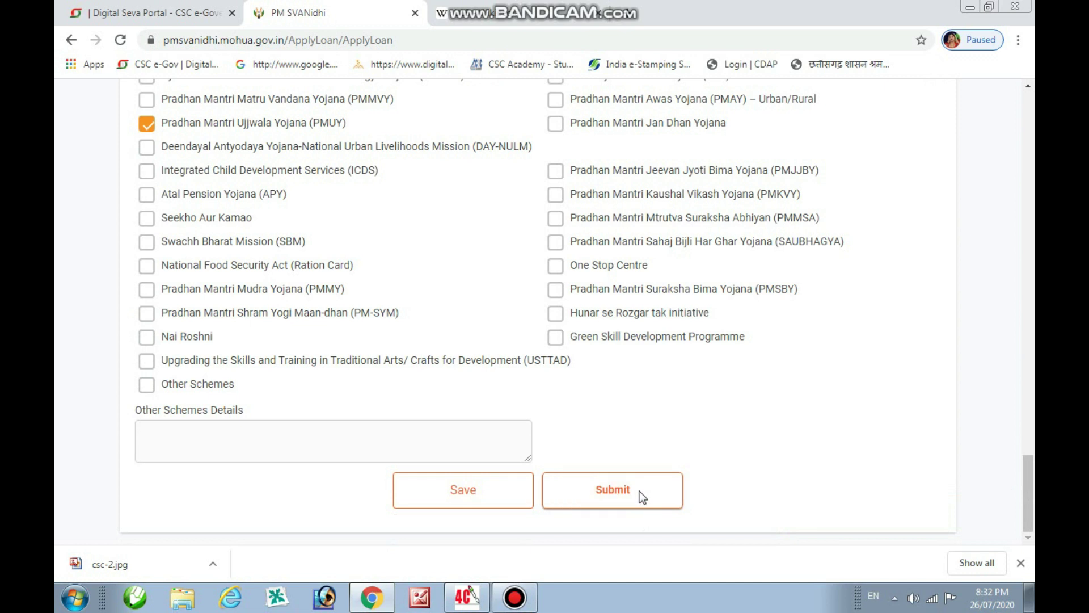
left_click(642, 497)
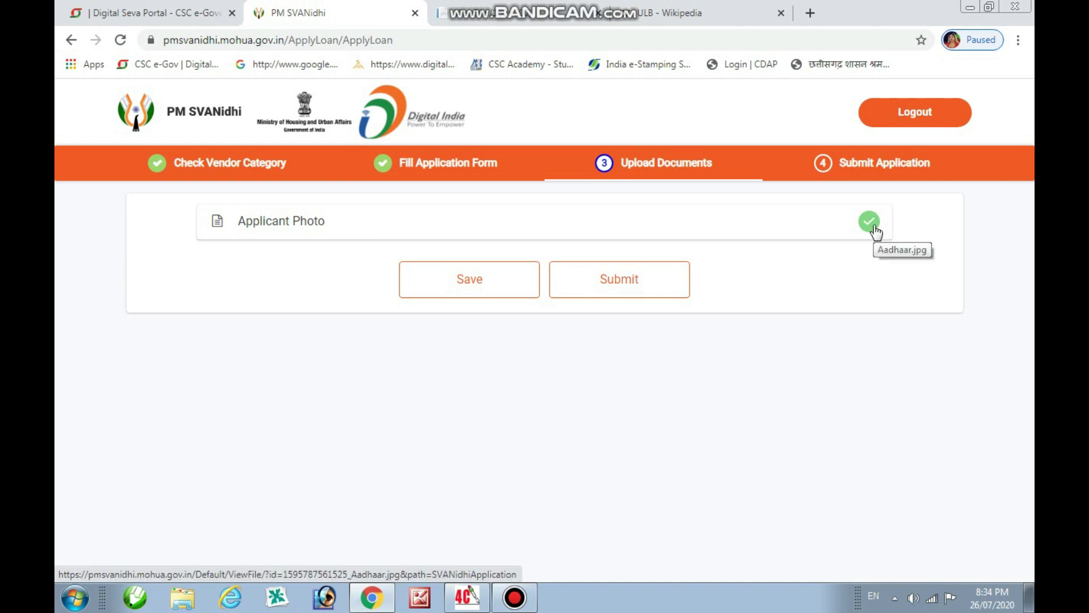
Check the uploaded applicant photo, save the documents and submit them
left_click(528, 19)
left_click(355, 2)
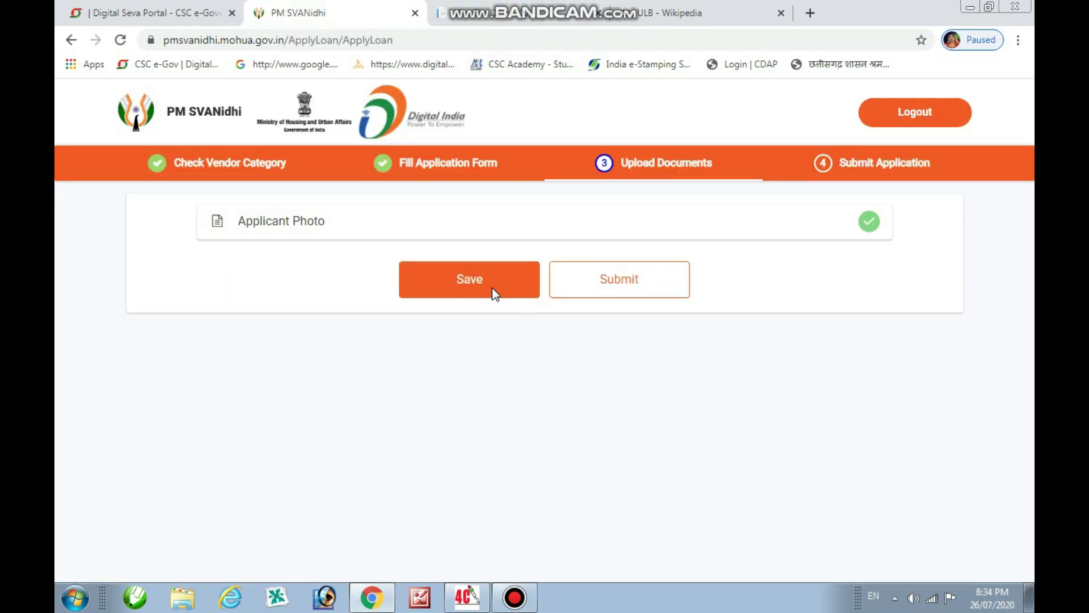
left_click(491, 285)
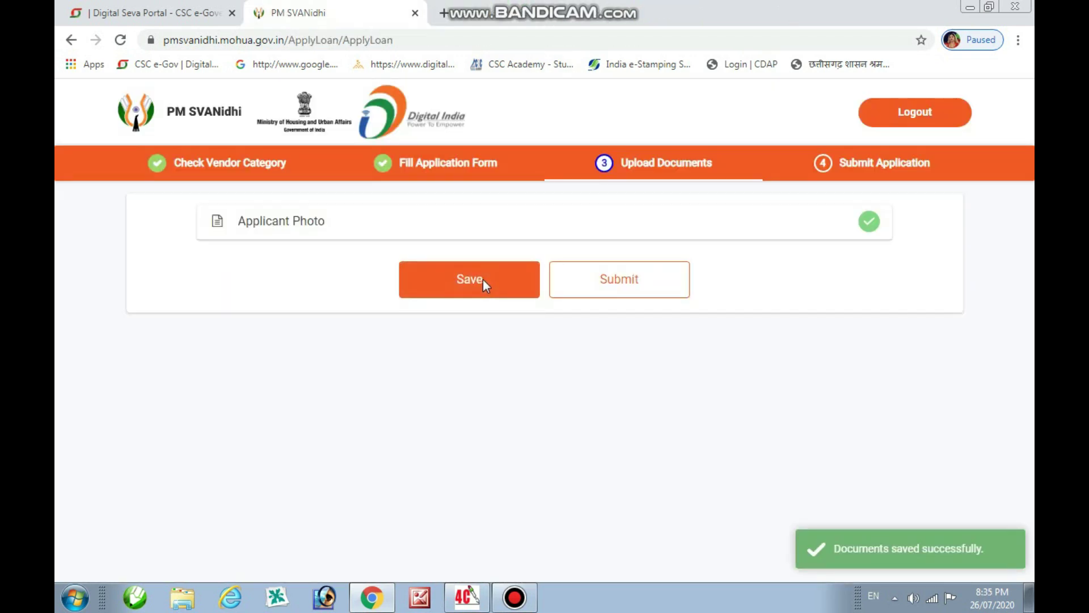
left_click(629, 287)
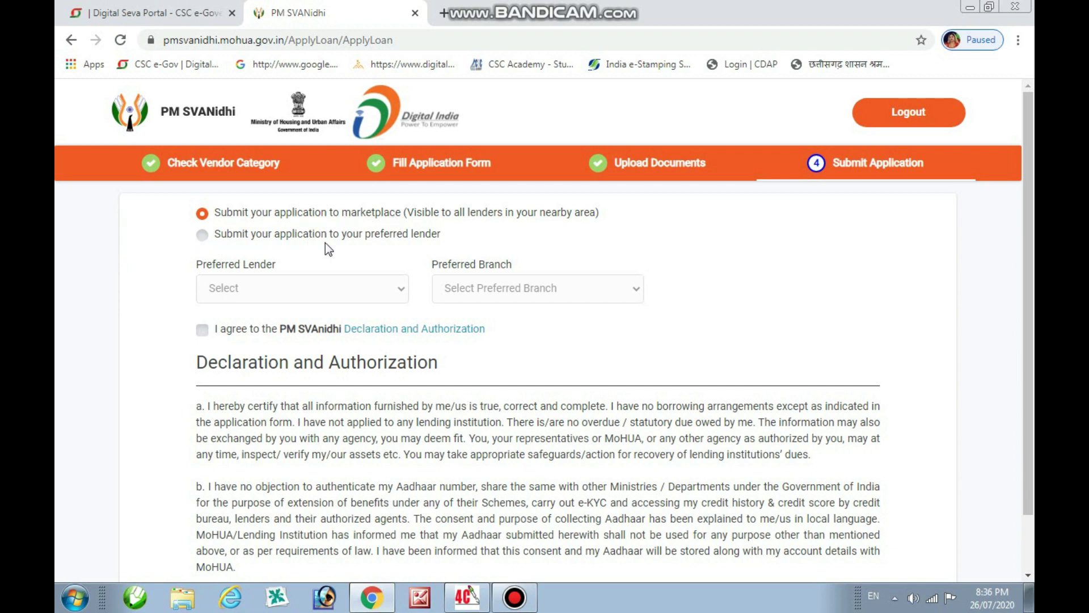
Try the preferred-lender option without choosing a lender, then keep the marketplace option
left_click(474, 233)
left_click(167, 224)
left_click(202, 237)
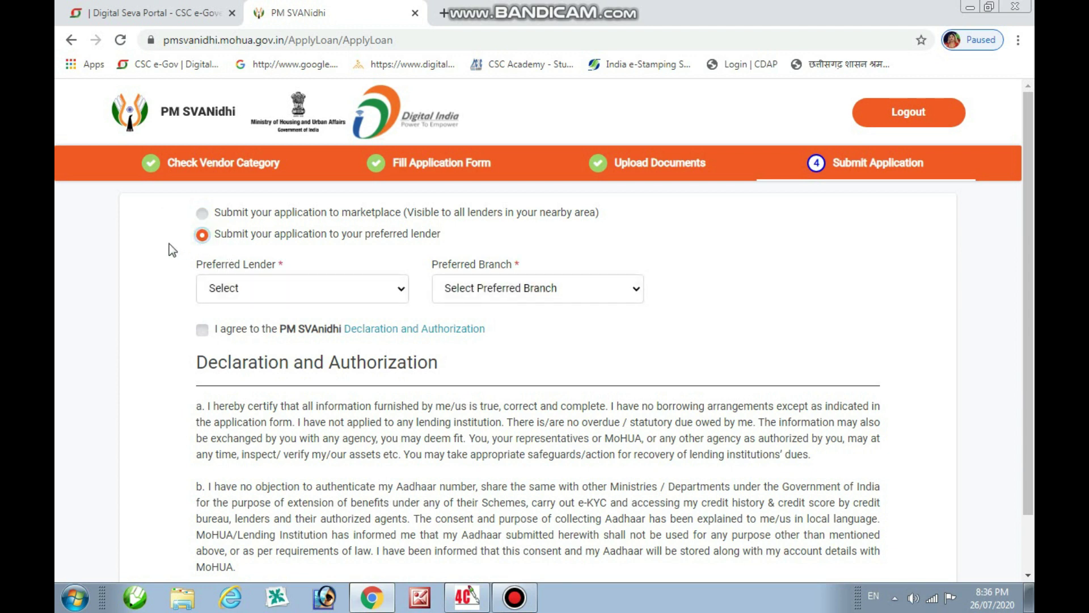
left_click(247, 288)
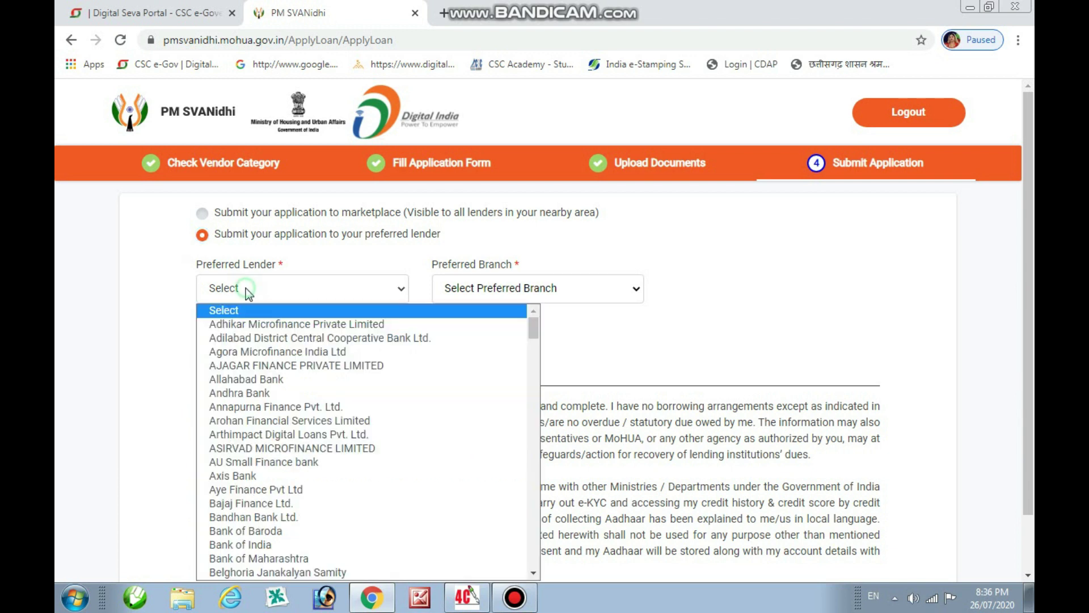
left_click(458, 287)
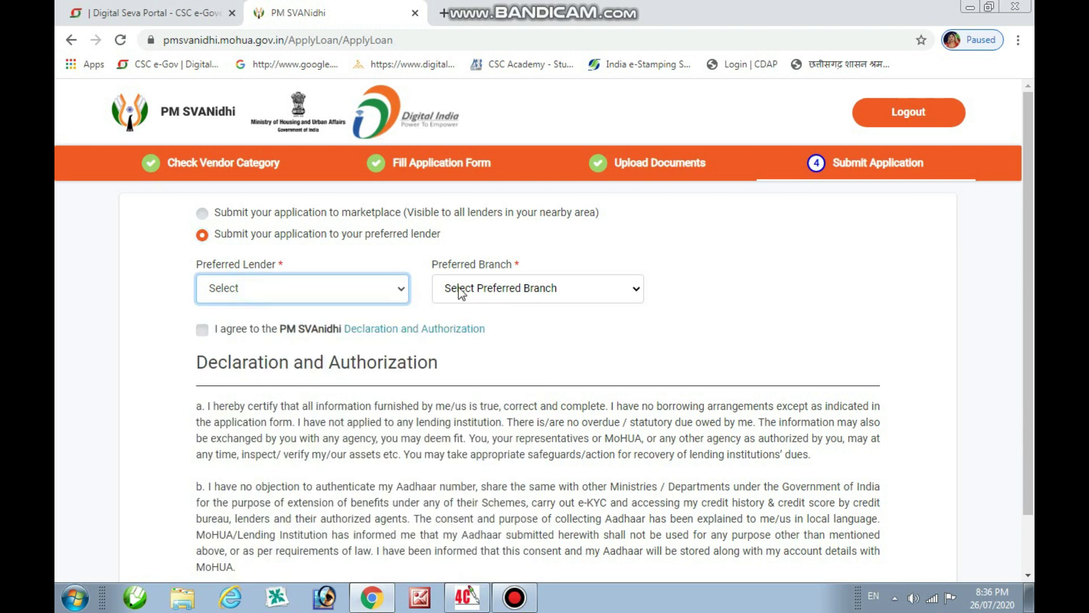
left_click(475, 288)
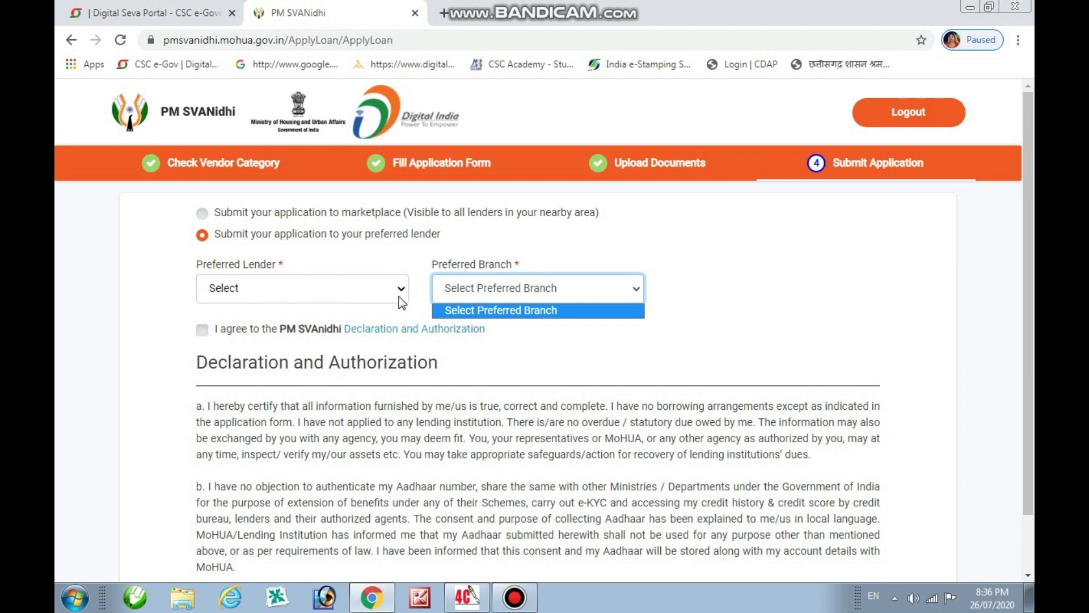
left_click(201, 215)
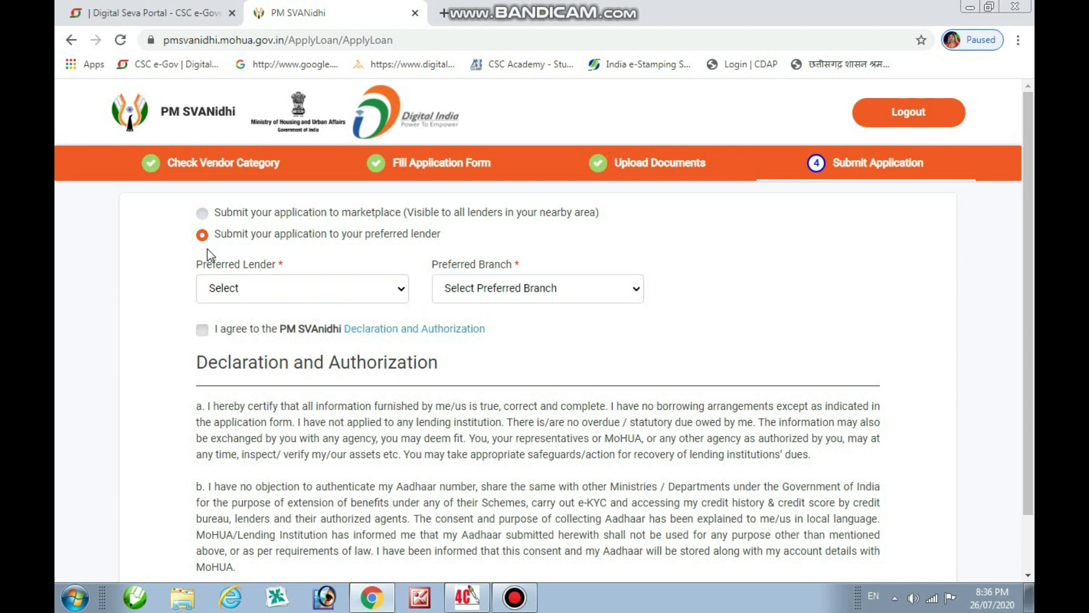
left_click(206, 215)
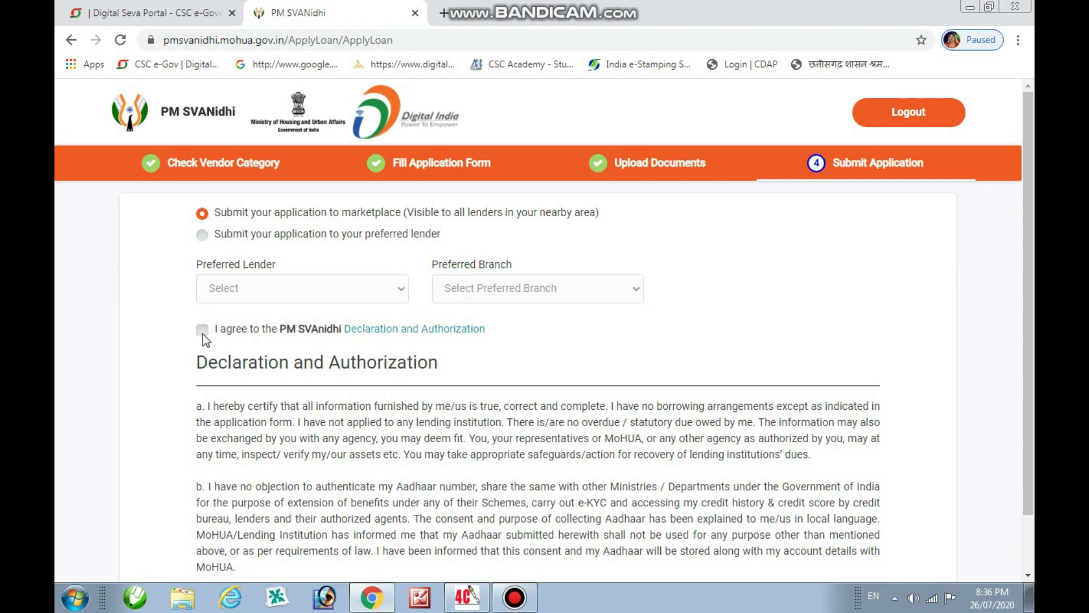
Save the application with the declaration accepted and submit the final loan application
scroll(208, 331, "down", 1)
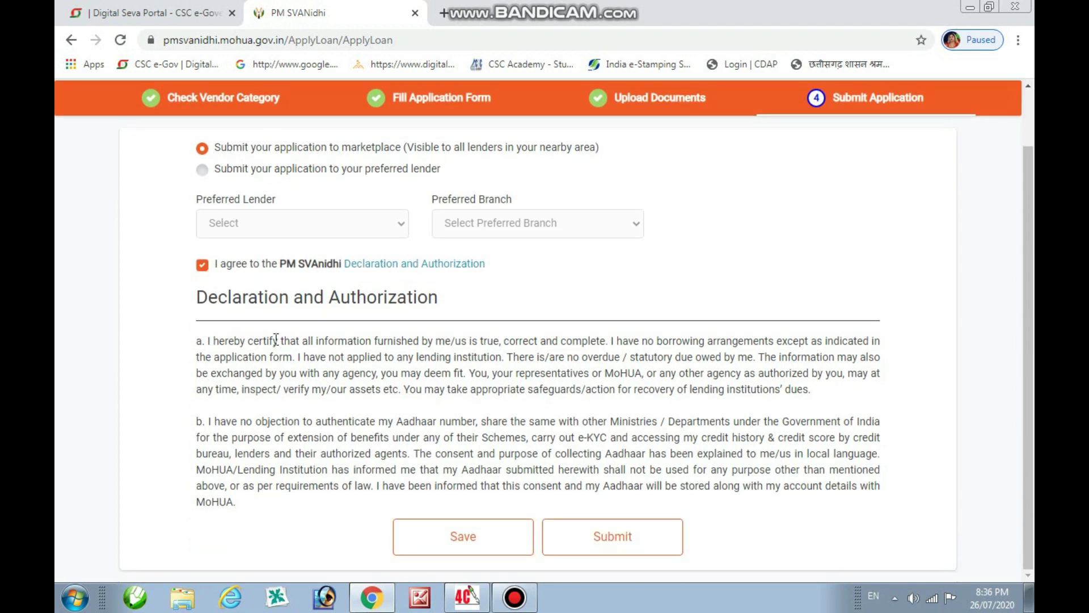
left_click(461, 539)
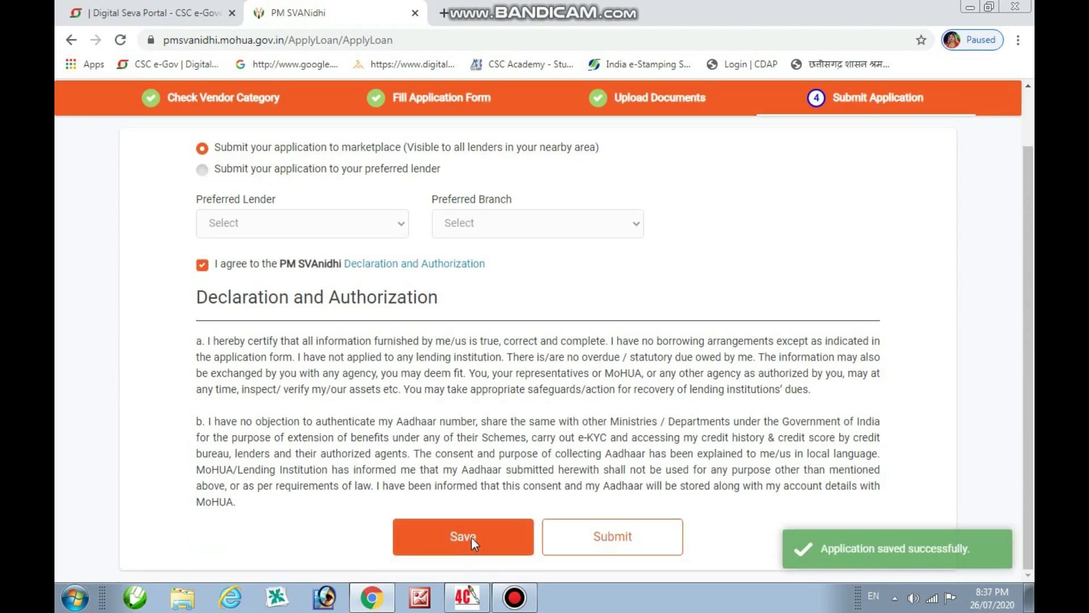
left_click(622, 545)
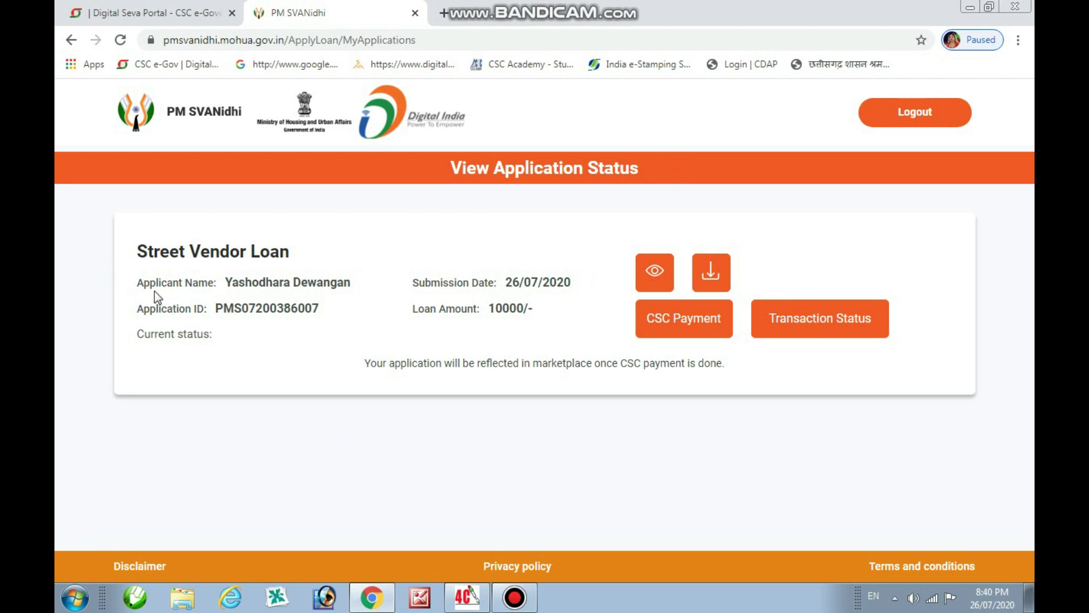
Open the CSC wallet Pay Page for the 20.5 application fee
left_click_drag(150, 307, 143, 307)
left_click(686, 322)
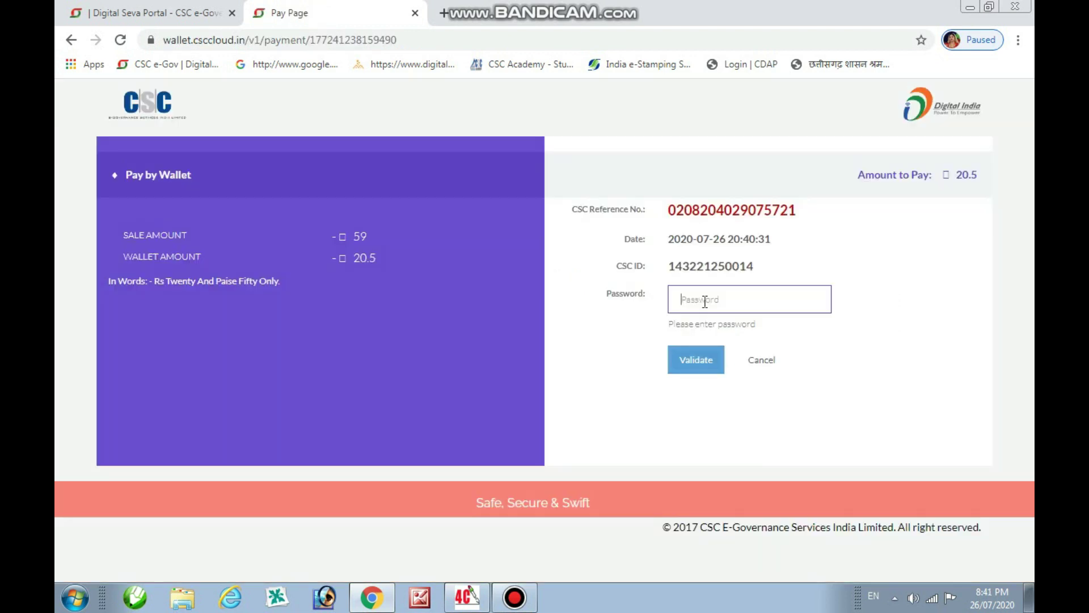